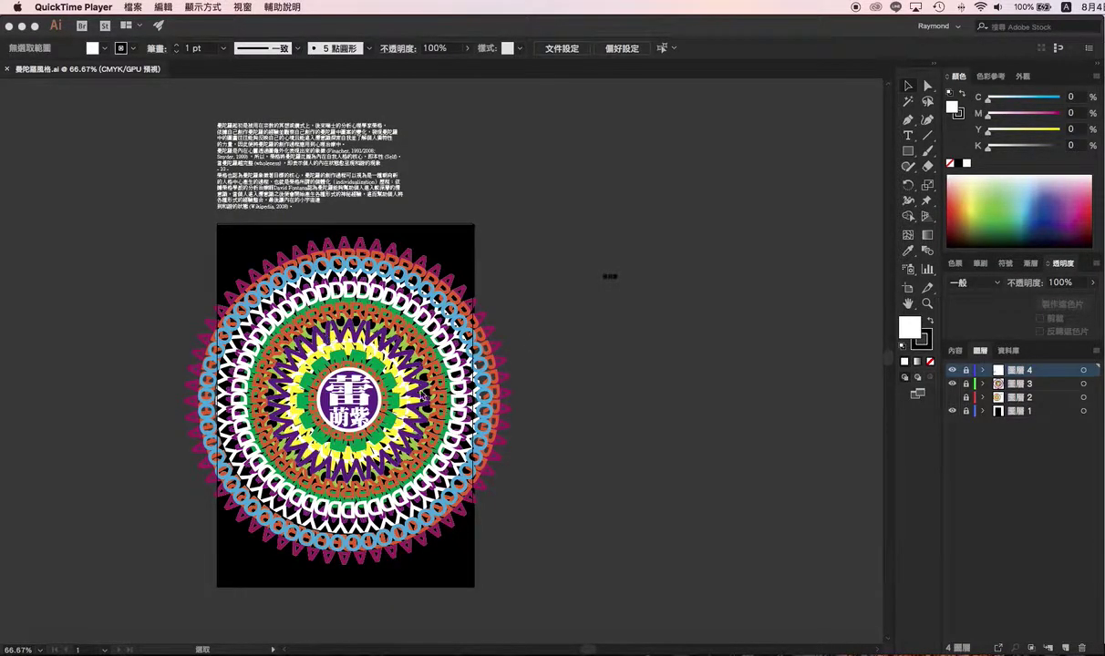
# Bring the mandala document forward and zoom in on the Chinese text above the artboard
pyautogui.click(501, 242)
pyautogui.press('super+equal')
pyautogui.press('super+equal')
pyautogui.press('super+equal')
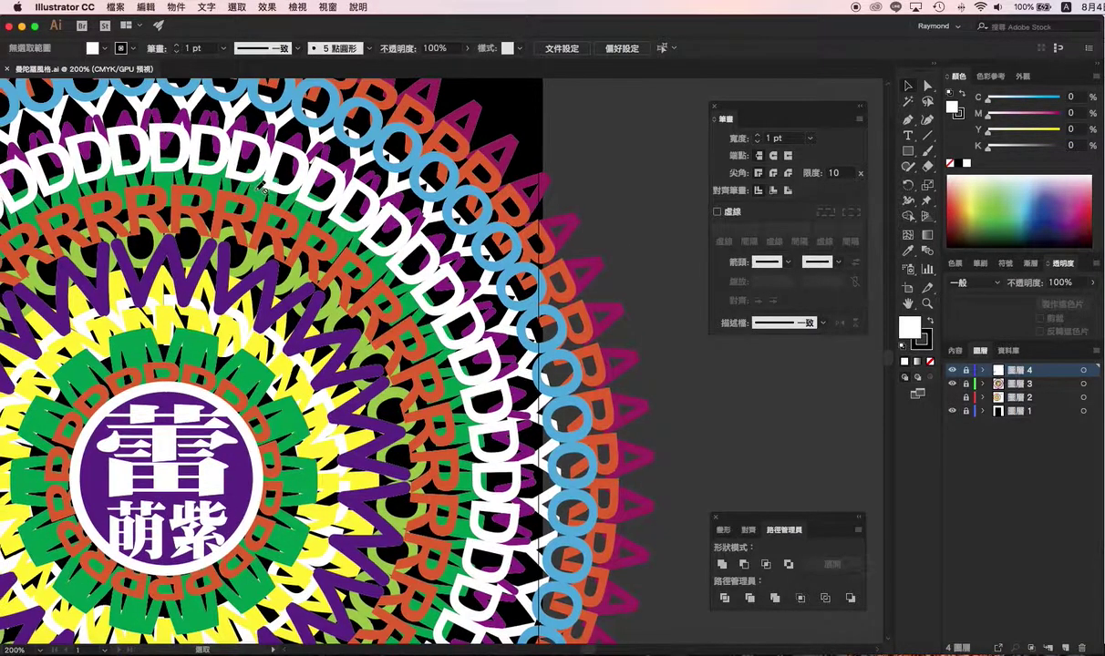
pyautogui.scroll(5, 219, 155)
pyautogui.scroll(4, 193, 132)
pyautogui.hscroll(-2, 193, 132)
pyautogui.scroll(3, 291, 310)
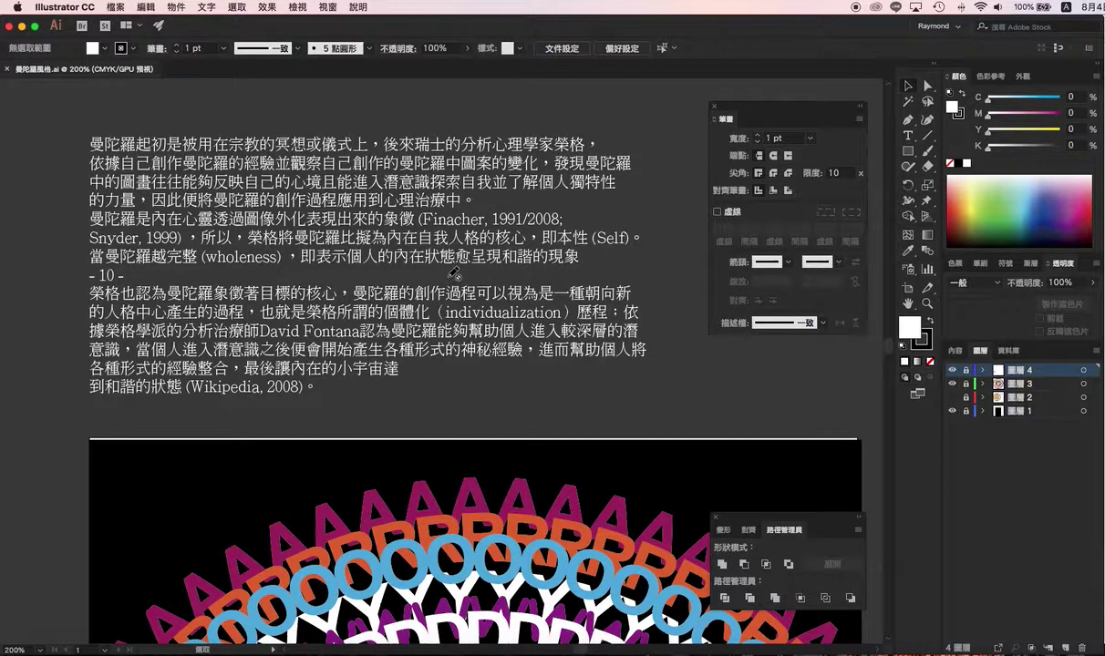
# Zoom out to actual size and scroll around the whole mandala page
pyautogui.press('super+minus')
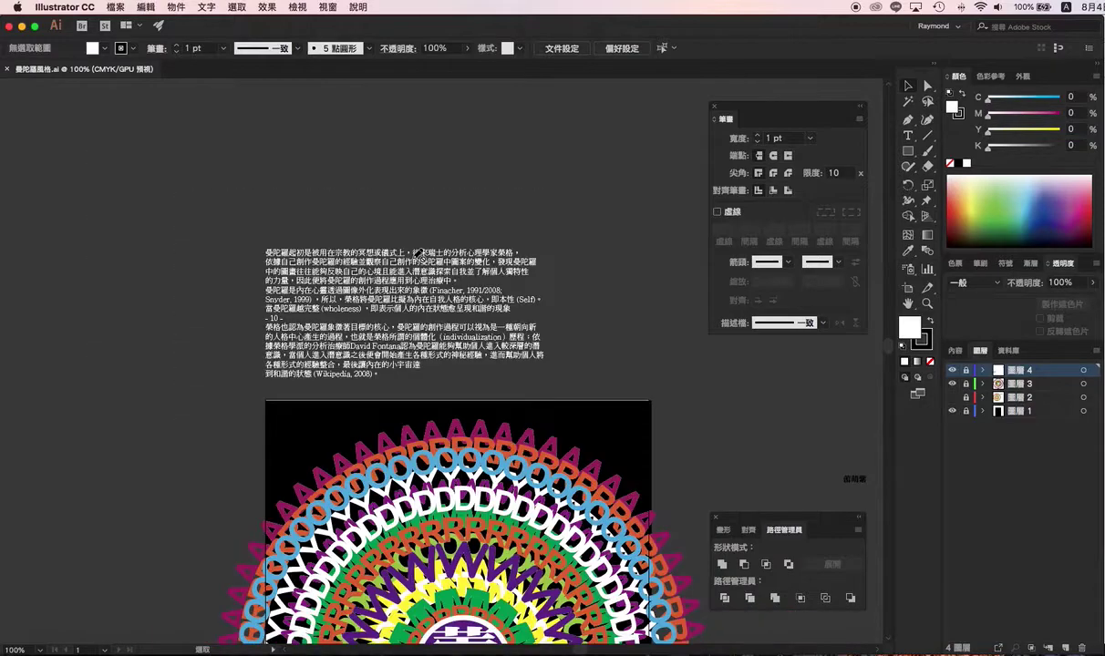
pyautogui.scroll(-5, 410, 363)
pyautogui.scroll(-5, 373, 382)
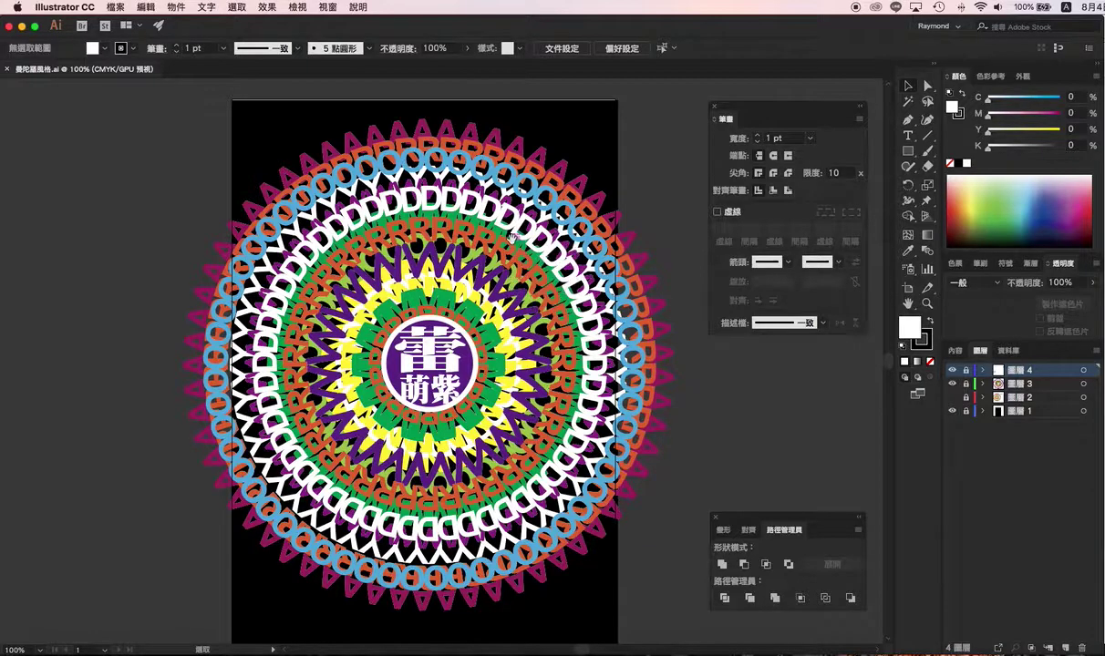
pyautogui.hscroll(3, 516, 229)
pyautogui.scroll(1, 516, 229)
pyautogui.hscroll(2, 429, 246)
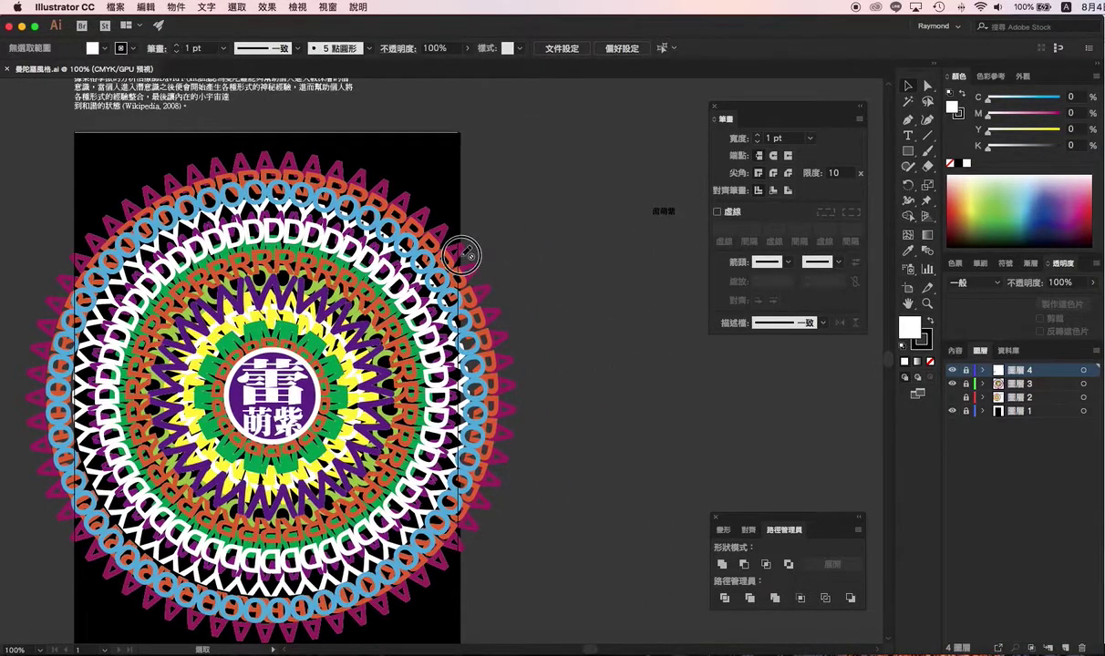
pyautogui.hscroll(4, 337, 267)
pyautogui.scroll(3, 336, 267)
pyautogui.hscroll(-1, 379, 298)
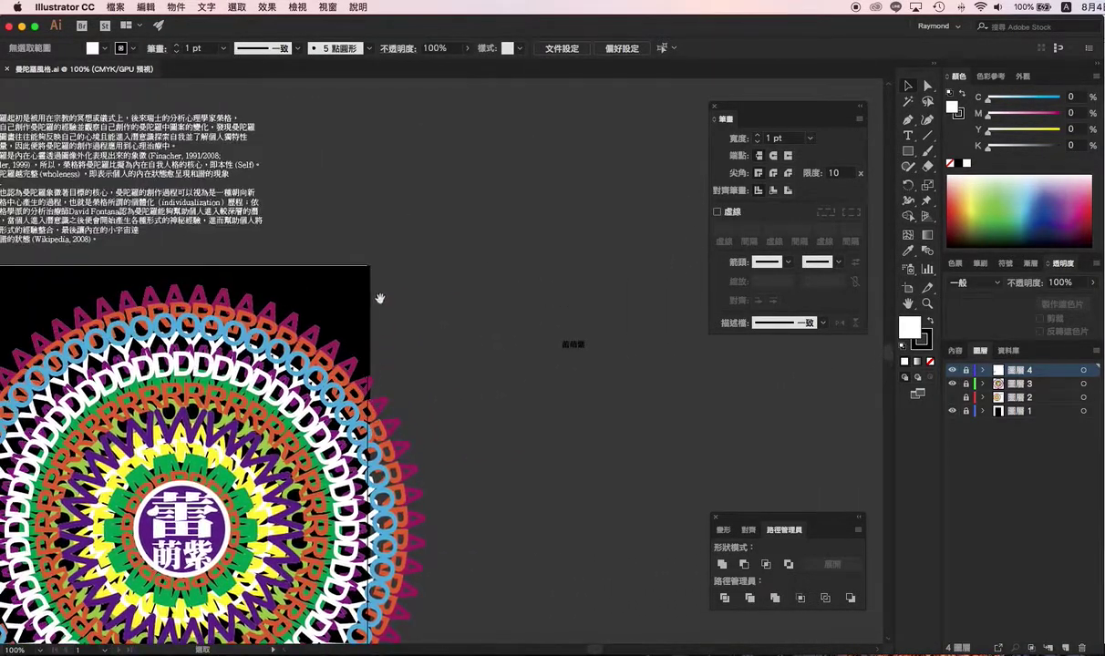
# Make the hidden Layer 2 with the RAYMOND lettering visible again
pyautogui.click(953, 399)
pyautogui.scroll(-2, 492, 346)
pyautogui.scroll(-1, 478, 301)
pyautogui.hscroll(-1, 471, 277)
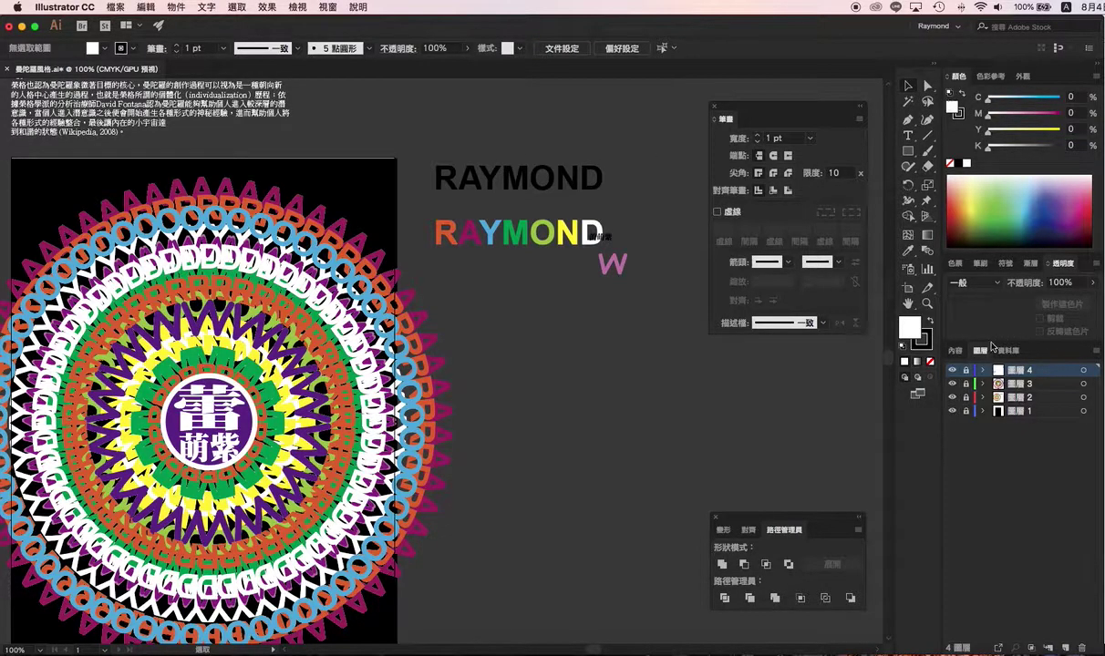
# Convert the black RAYMOND text into outlines
pyautogui.click(570, 187)
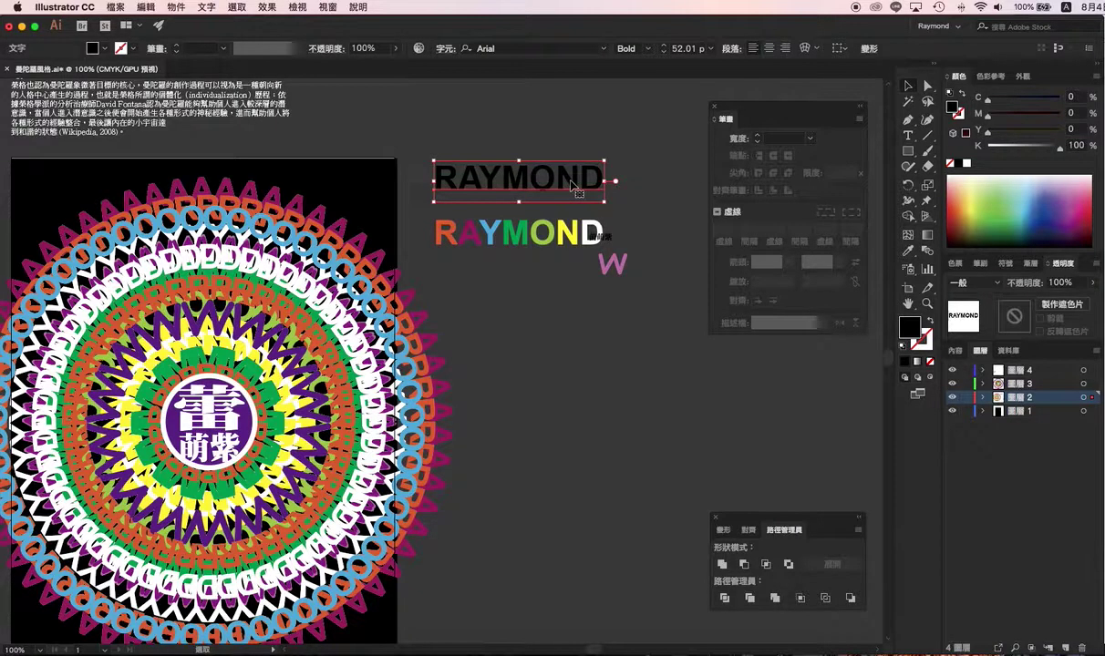
pyautogui.rightClick(573, 183)
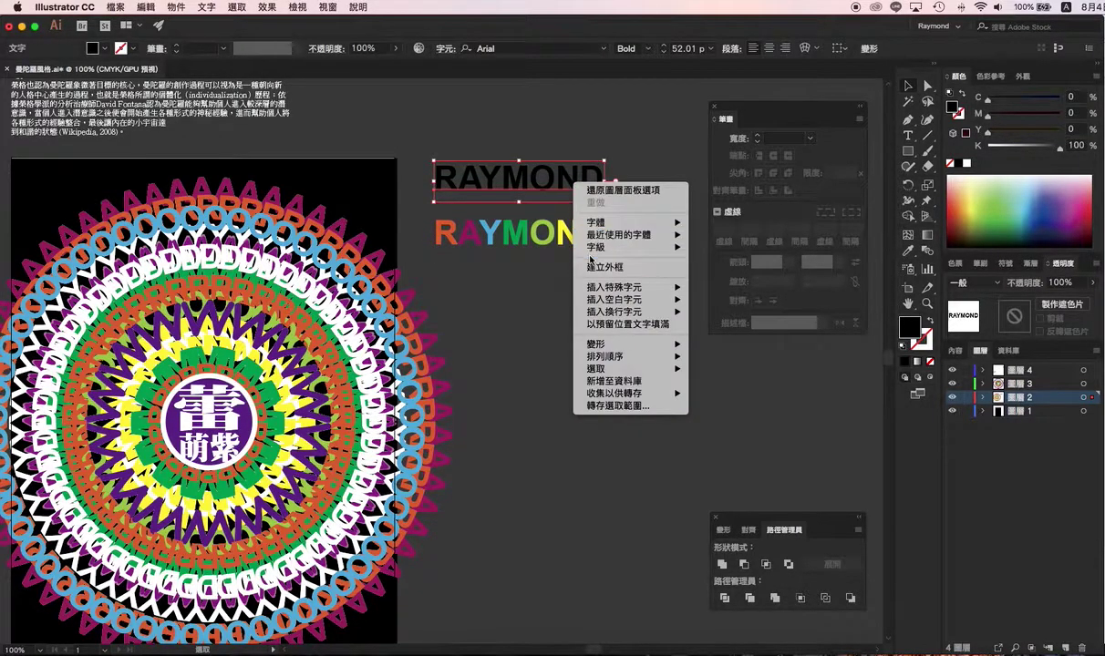
pyautogui.click(602, 266)
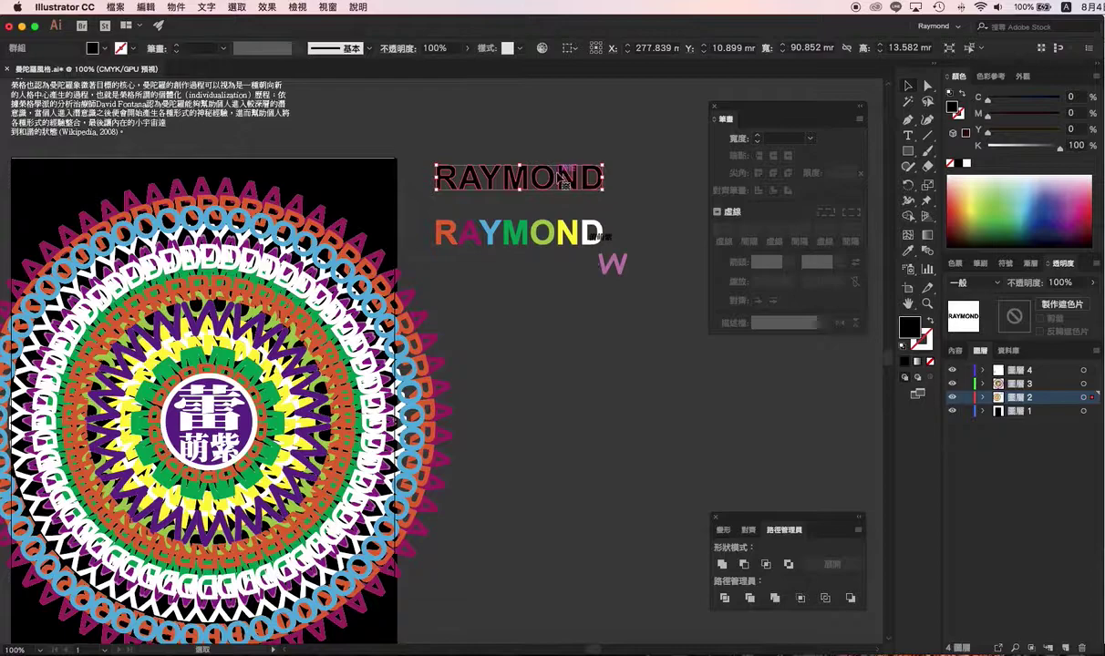
pyautogui.rightClick(583, 177)
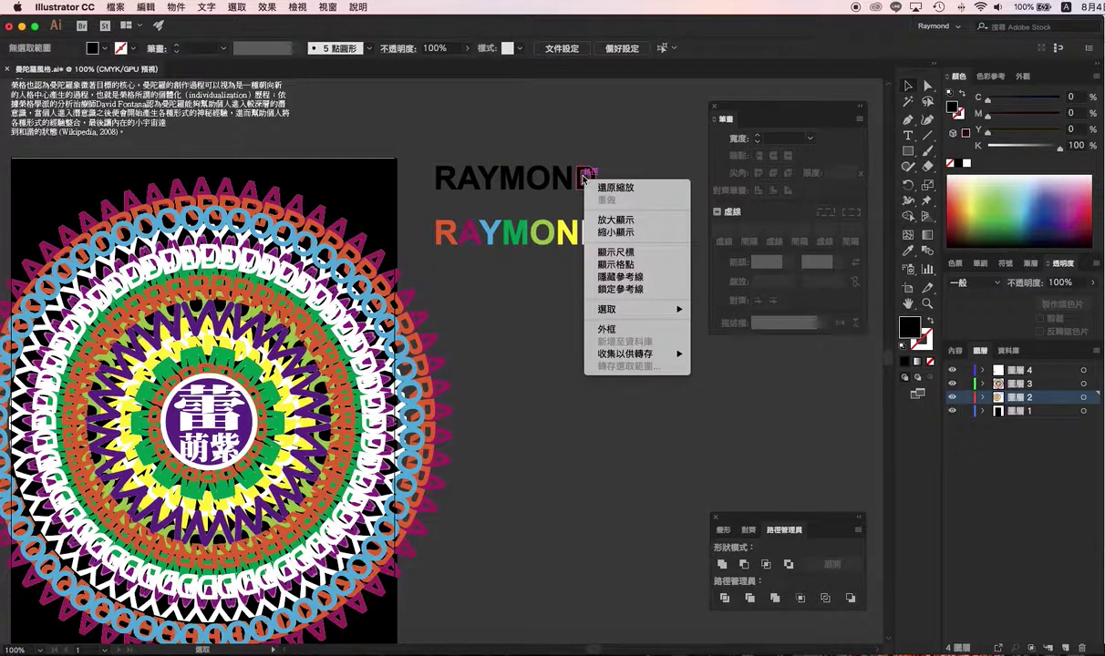
pyautogui.press('Escape')
# Ungroup the RAYMOND outlines into separate letters
pyautogui.click(547, 177)
pyautogui.rightClick(557, 180)
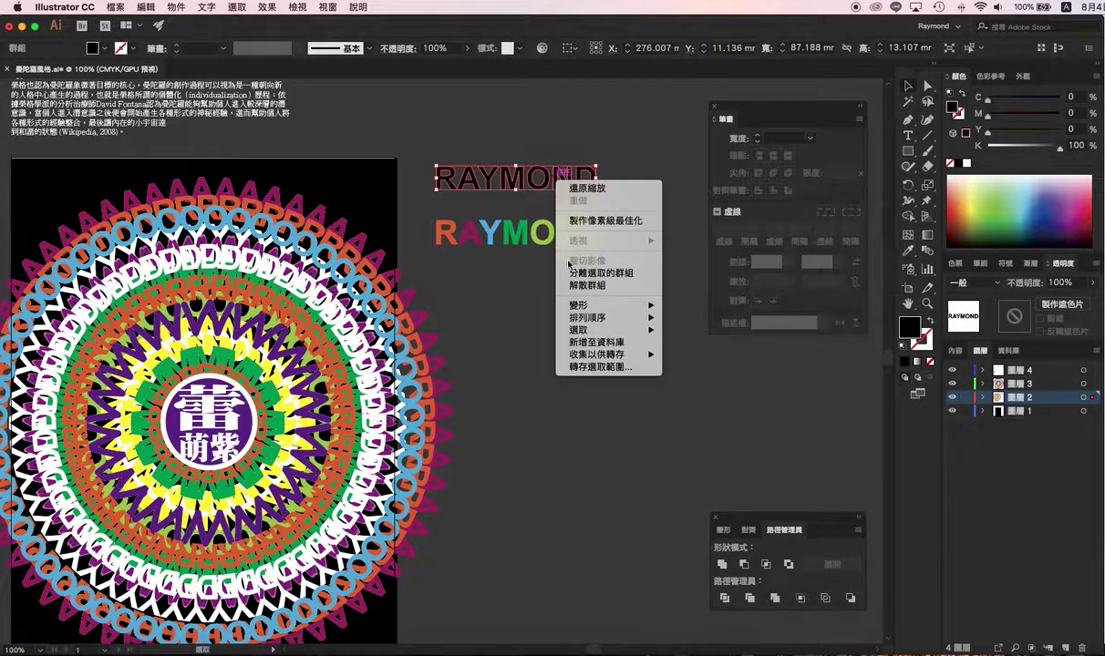
pyautogui.click(586, 284)
pyautogui.click(617, 197)
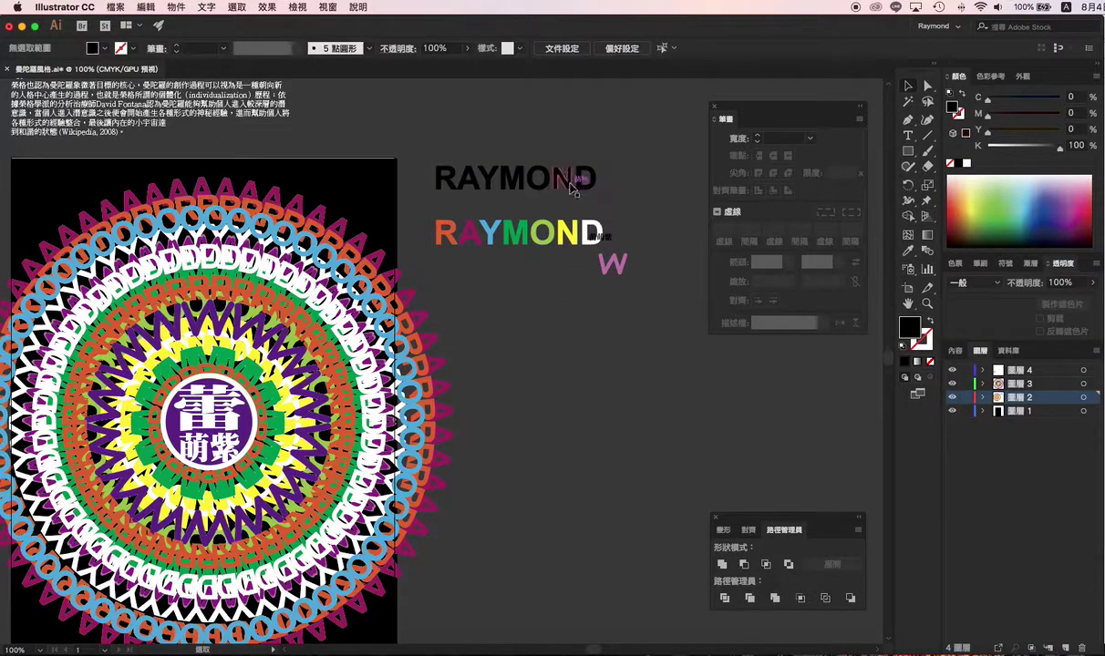
pyautogui.click(569, 183)
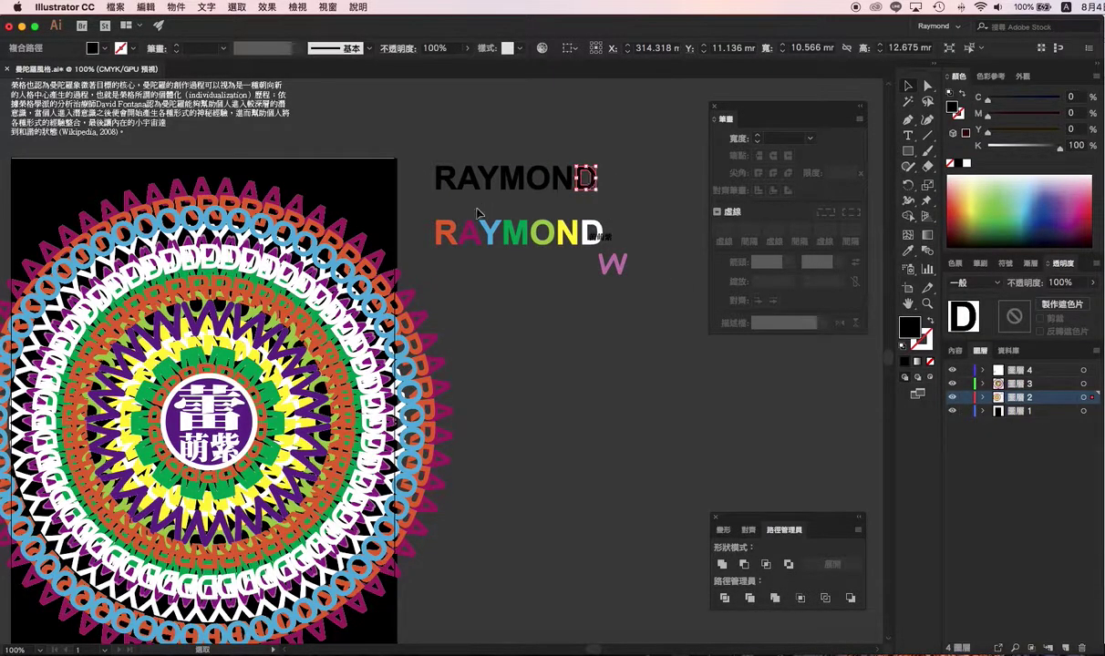
# Pick a light blue fill colour from the Swatches panel
pyautogui.click(446, 232)
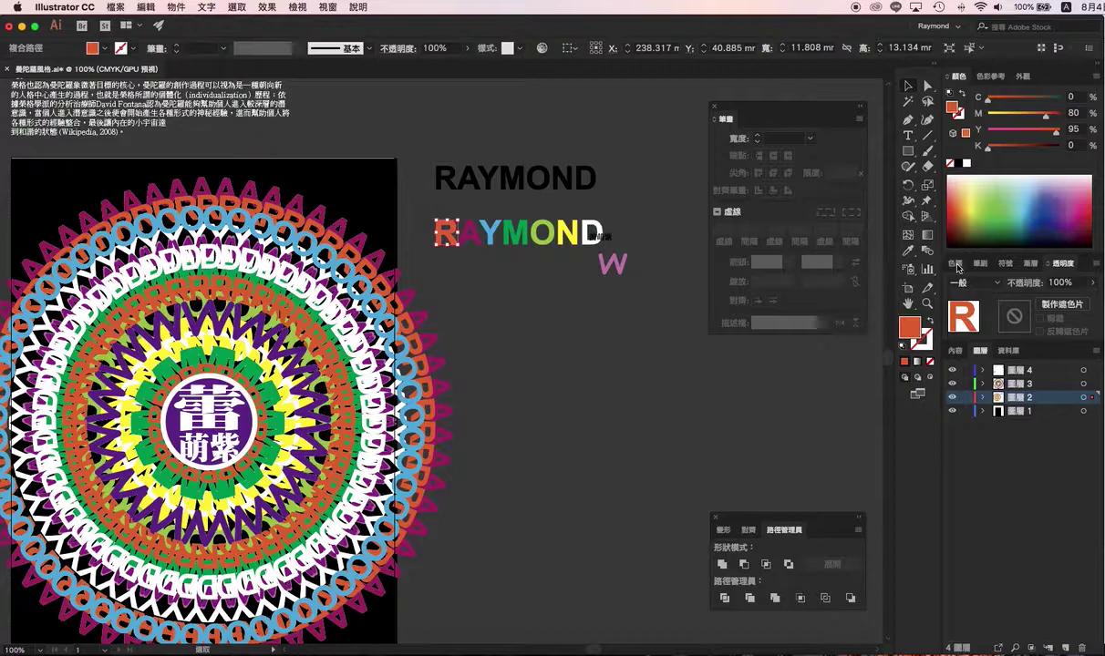
pyautogui.click(957, 266)
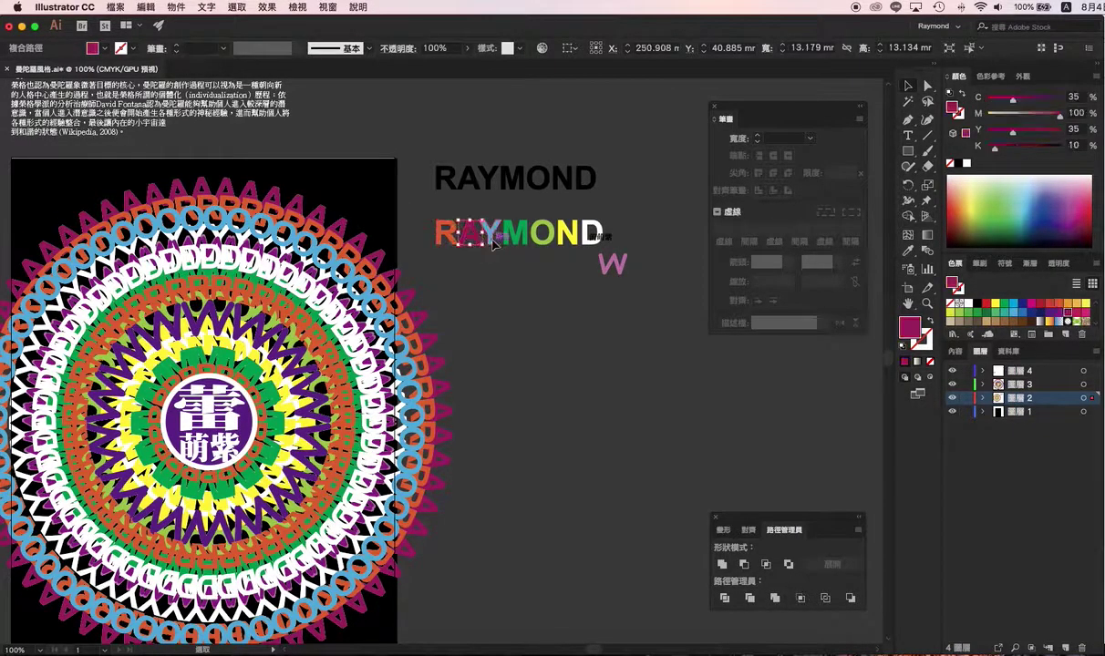
pyautogui.click(548, 311)
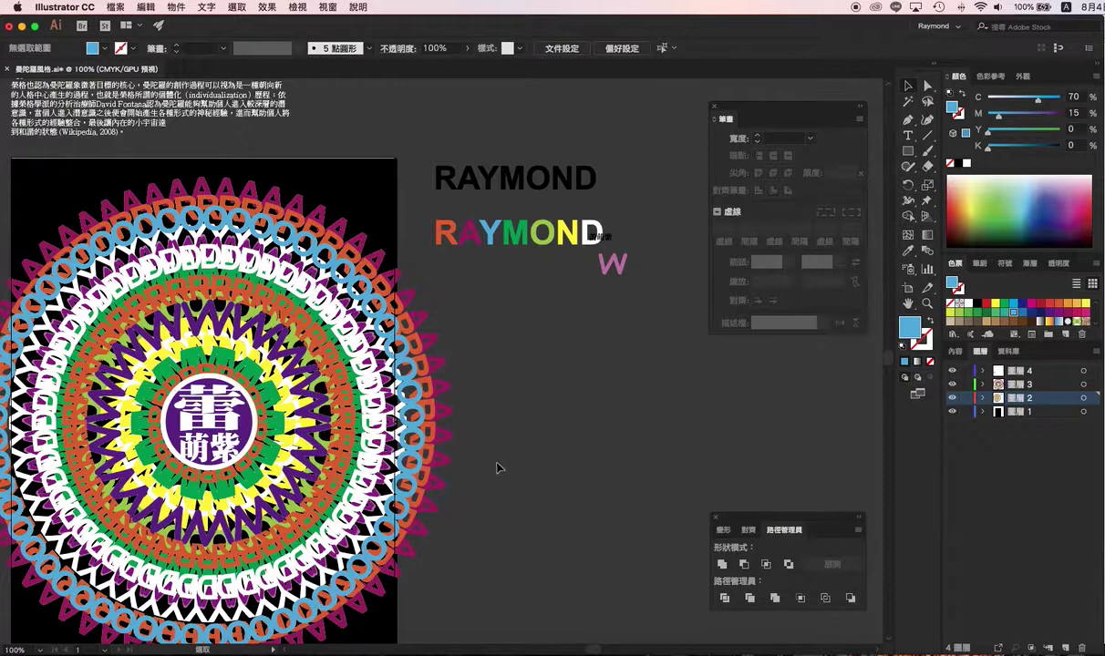
# Draw a large light blue circle on empty canvas with the Ellipse tool
pyautogui.moveTo(518, 456); pyautogui.dragTo(265, 340)
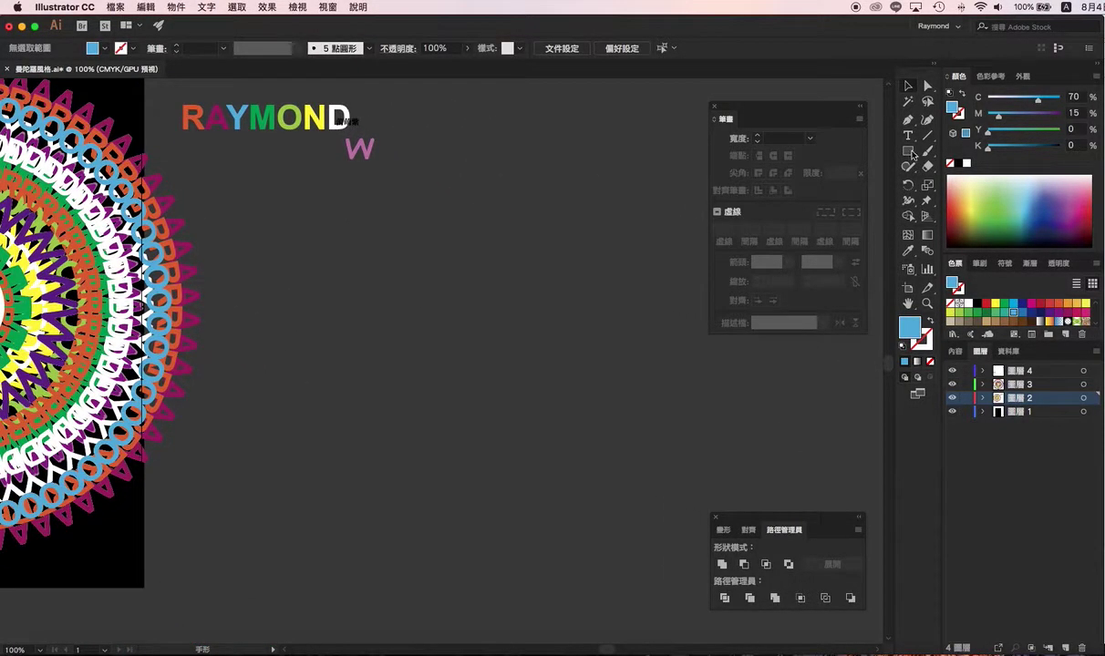
pyautogui.moveTo(911, 153); pyautogui.dragTo(983, 187)
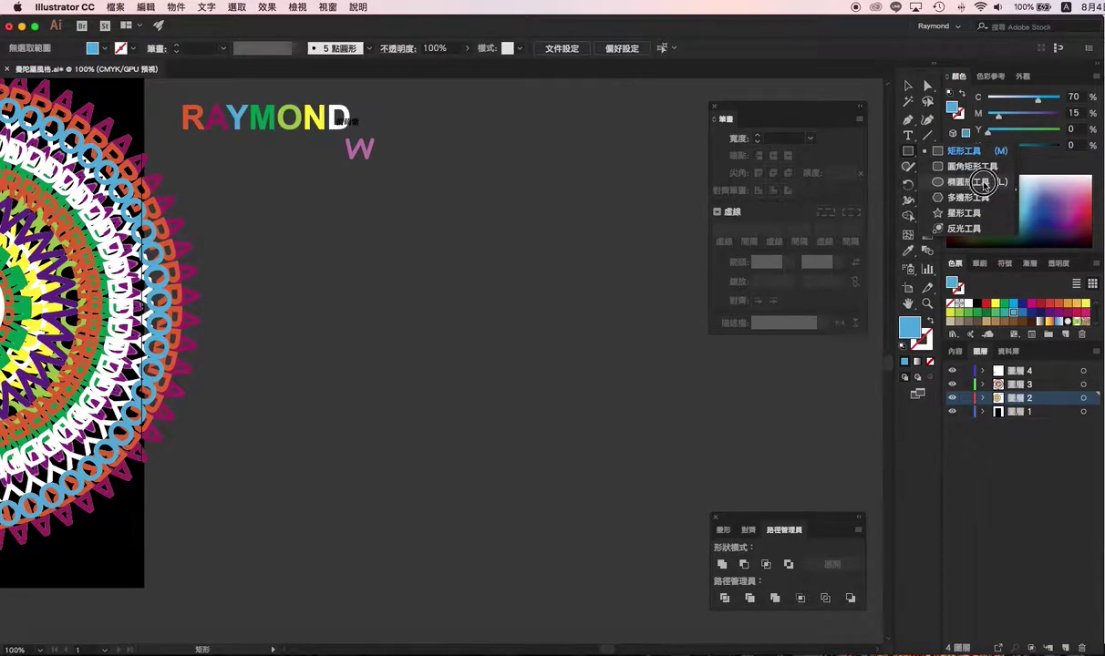
pyautogui.hscroll(5, 485, 289)
pyautogui.scroll(-2, 486, 289)
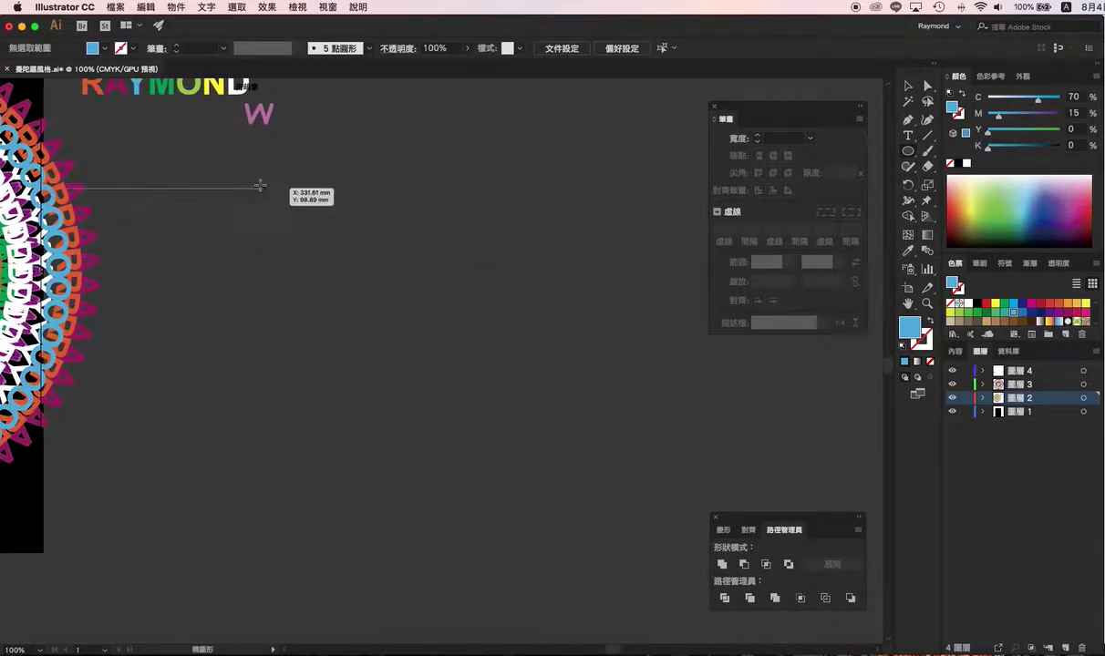
pyautogui.moveTo(252, 176); pyautogui.dragTo(685, 531)
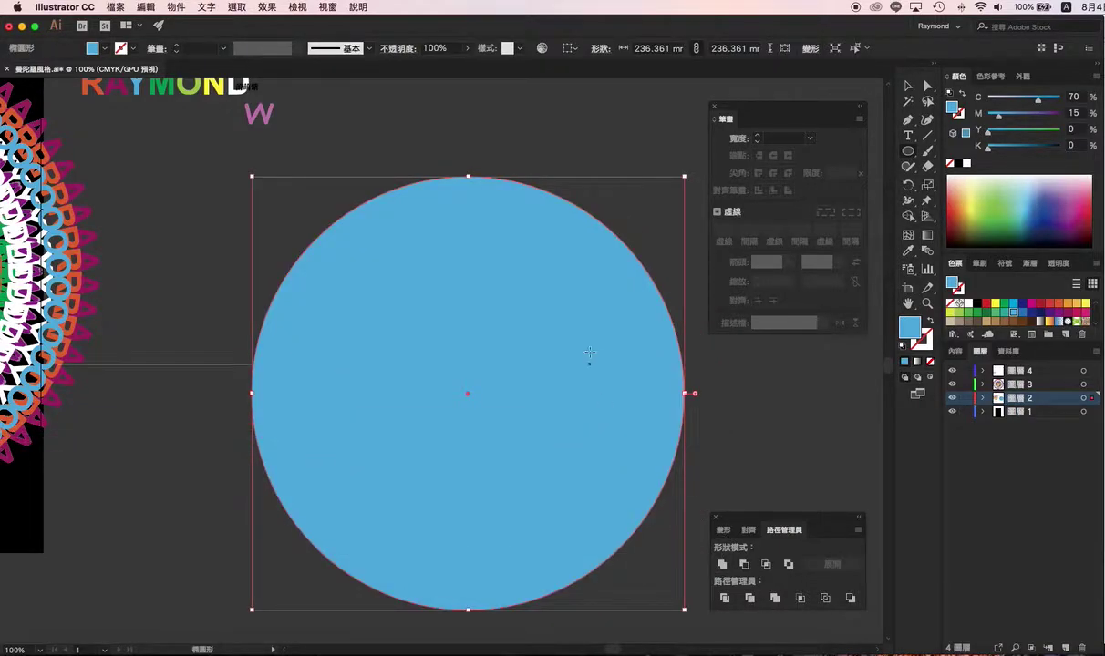
pyautogui.scroll(-2, 579, 439)
pyautogui.hscroll(2, 579, 439)
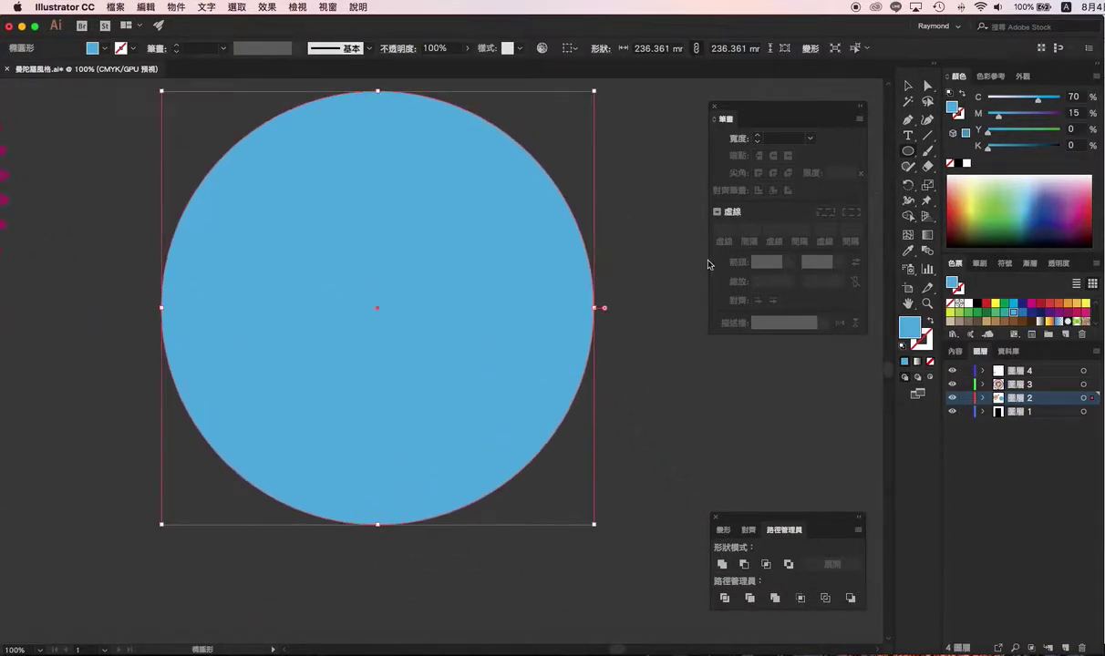
# Swap fill and stroke so the circle becomes a light blue outline, and reselect it
pyautogui.click(908, 86)
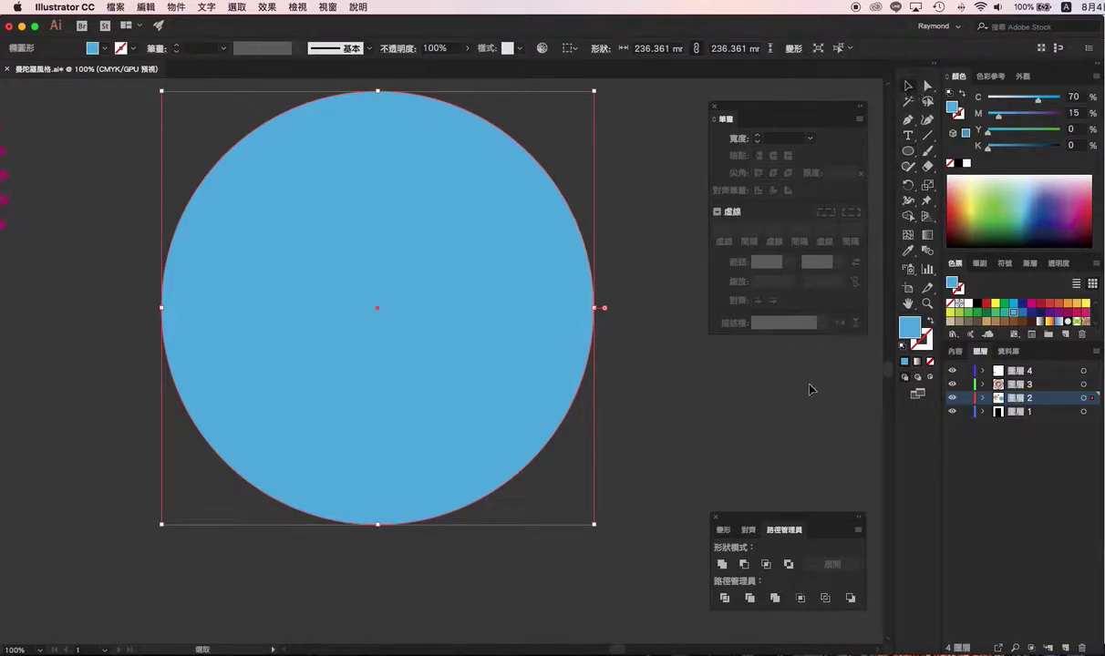
pyautogui.click(930, 324)
pyautogui.click(542, 322)
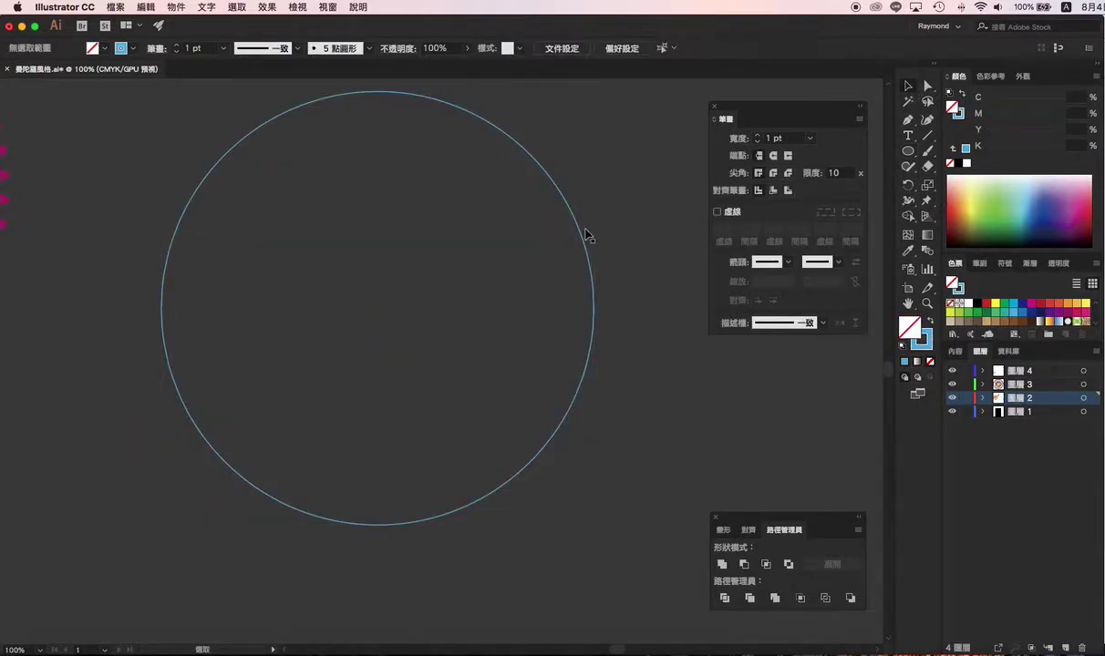
pyautogui.moveTo(587, 234); pyautogui.dragTo(396, 313)
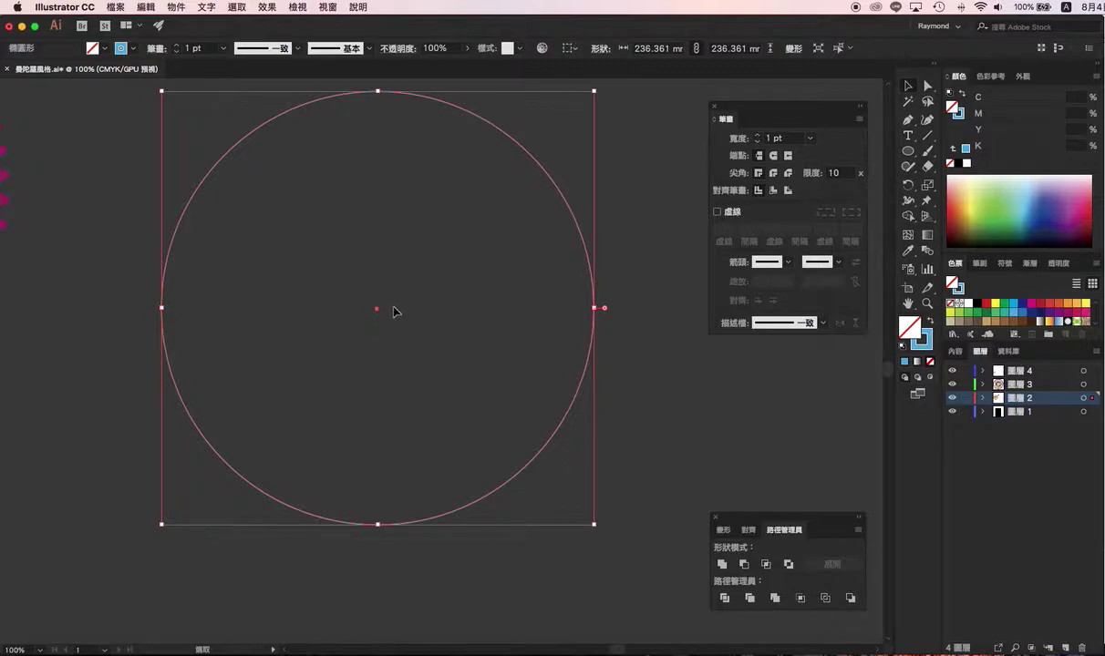
pyautogui.click(538, 148)
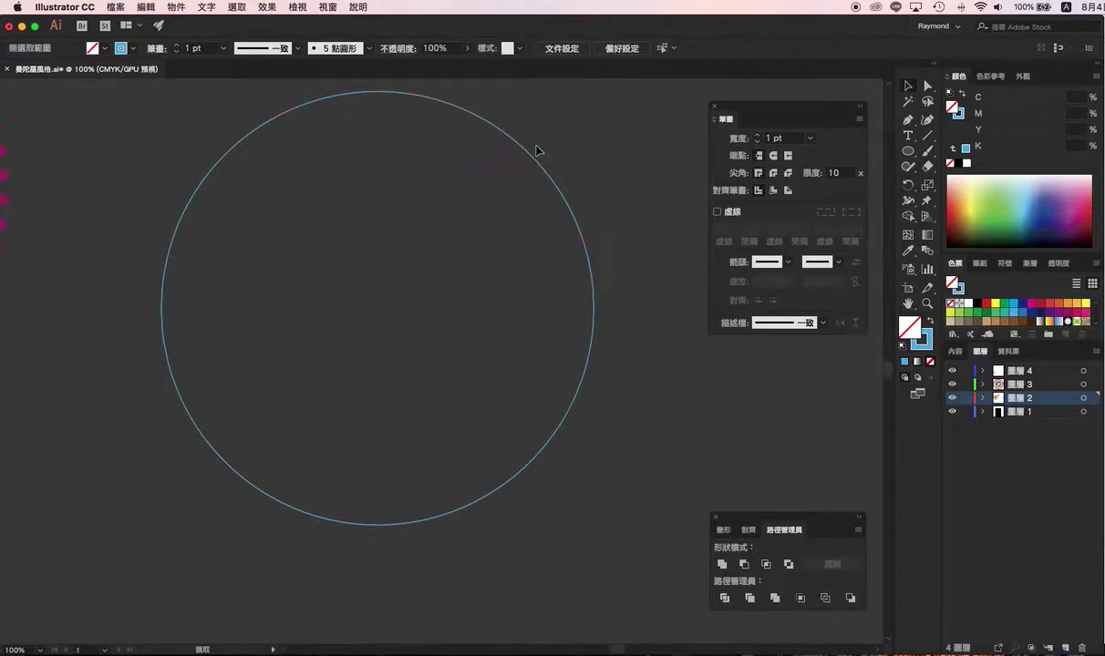
pyautogui.moveTo(538, 155); pyautogui.dragTo(504, 241)
pyautogui.press('h')
pyautogui.moveTo(526, 154); pyautogui.dragTo(491, 172)
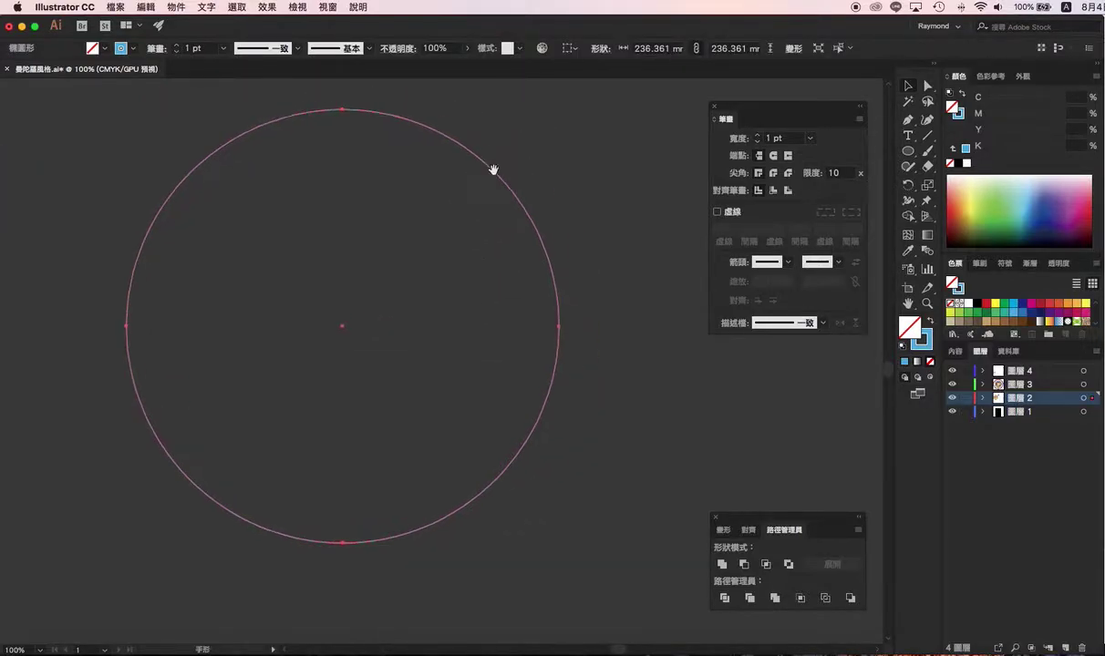
pyautogui.press('v')
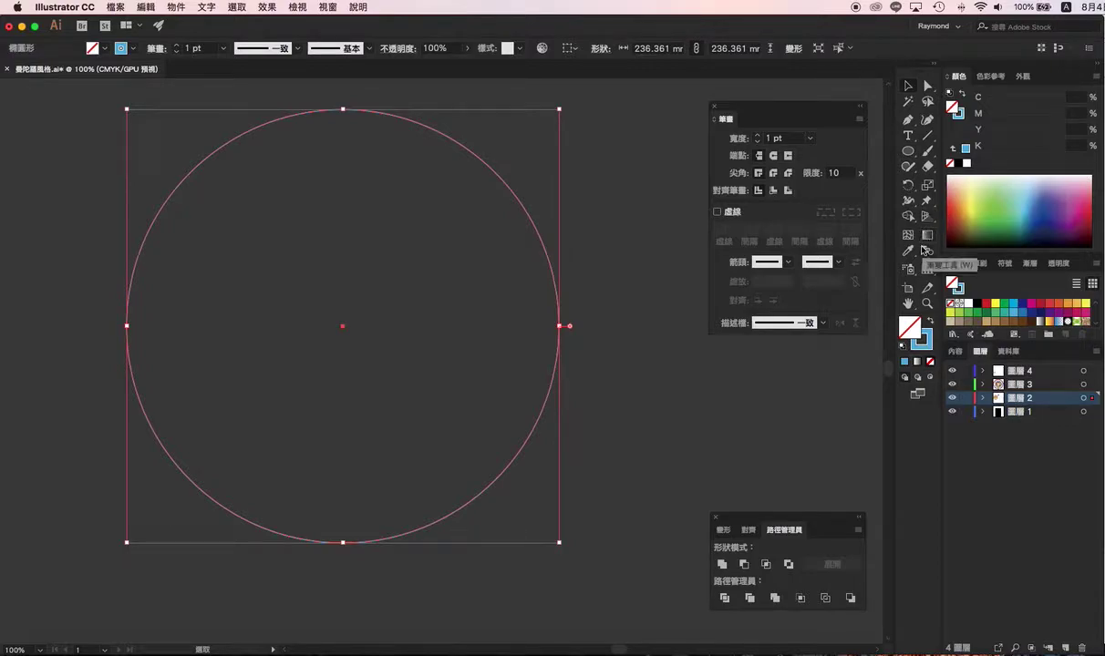
# Make an 80% scaled copy of the circle and repeat it twice with Ctrl+D
pyautogui.doubleClick(926, 186)
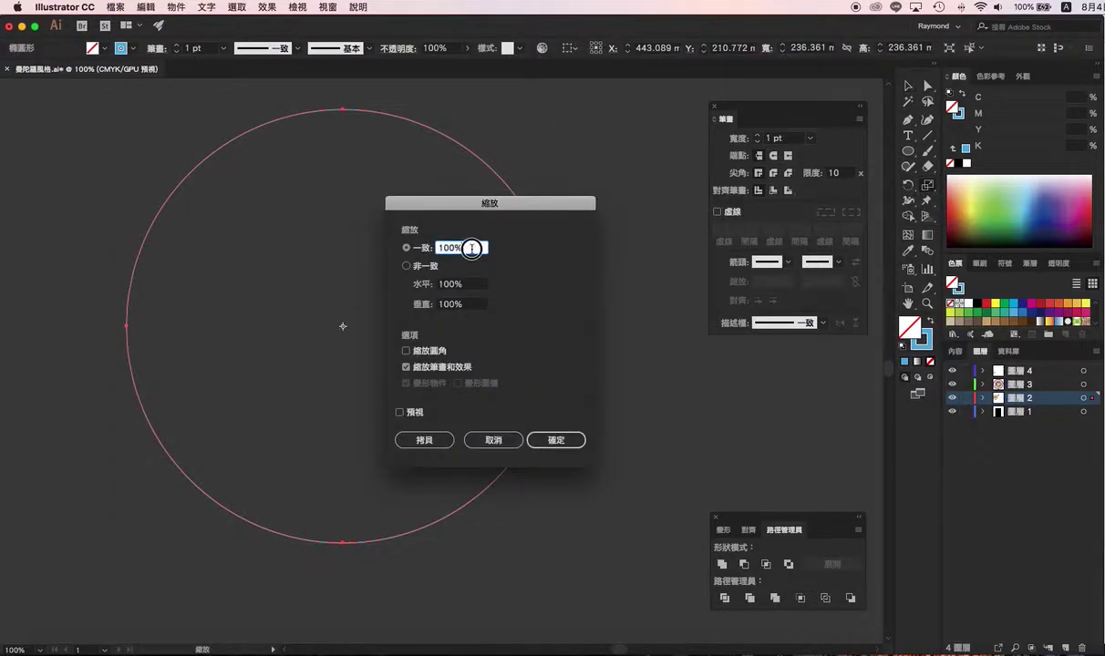
pyautogui.write('80')
pyautogui.click(423, 440)
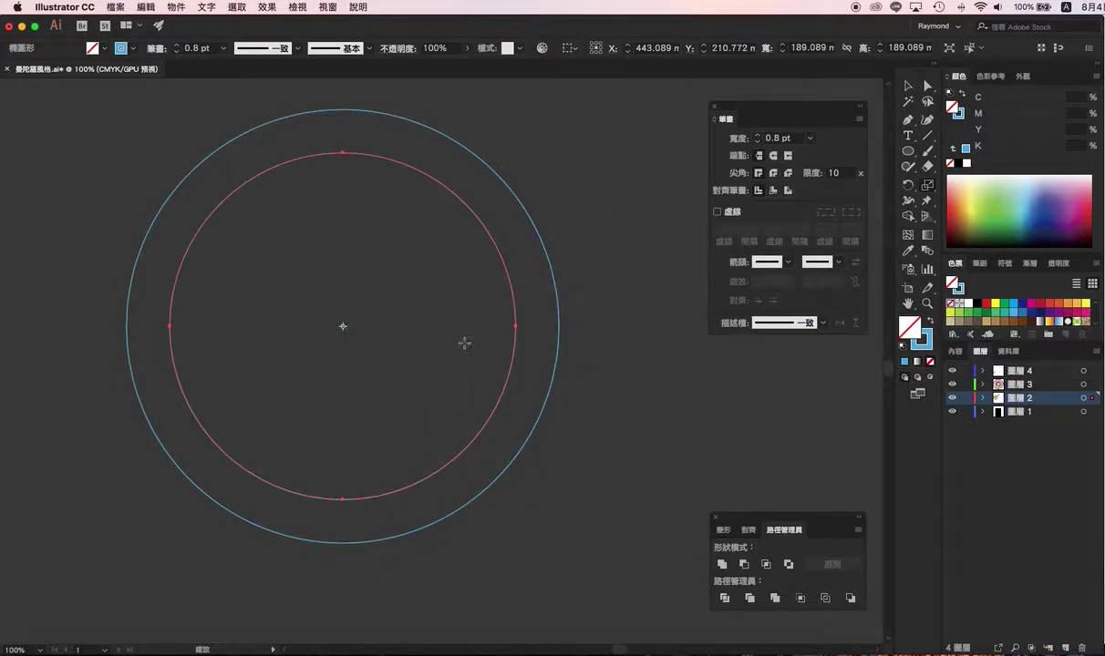
pyautogui.press('v')
pyautogui.hotkey('ctrl', 'd')
pyautogui.hotkey('ctrl', 'd')
pyautogui.hotkey('ctrl', 'd')
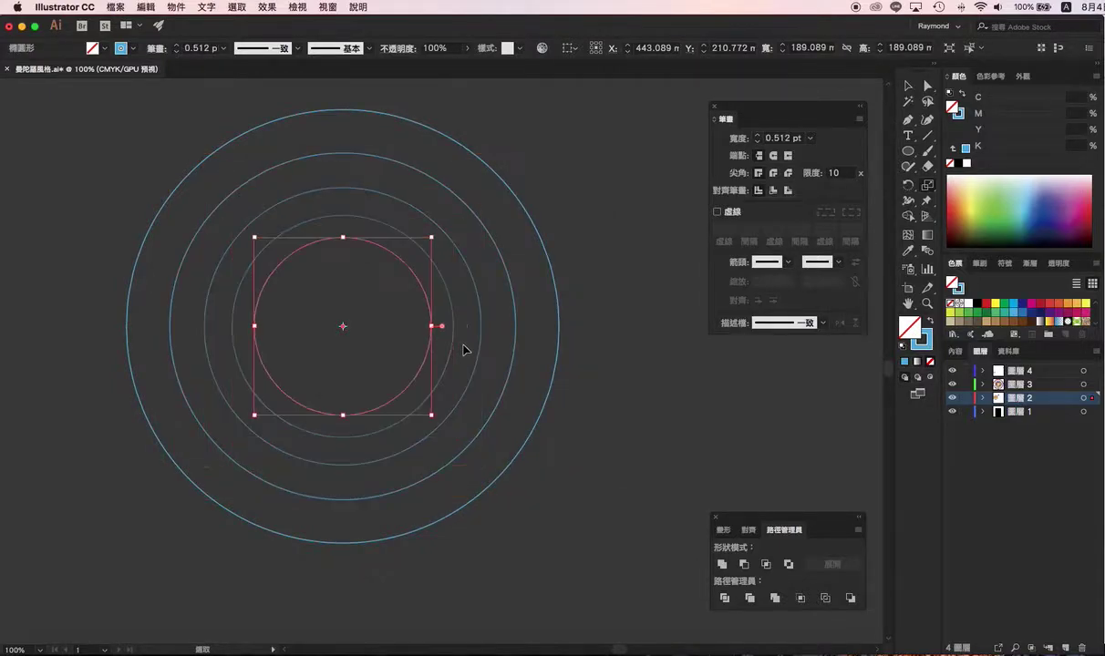
pyautogui.hotkey('ctrl', 'd')
pyautogui.hotkey('ctrl', 'd')
pyautogui.hotkey('ctrl', 'd')
pyautogui.hotkey('ctrl', 'd')
pyautogui.hotkey('ctrl', 'd')
pyautogui.hotkey('ctrl', 'd')
pyautogui.hotkey('ctrl', 'd')
pyautogui.hotkey('ctrl', 'd')
pyautogui.hotkey('ctrl', 'd')
pyautogui.hotkey('ctrl', 'd')
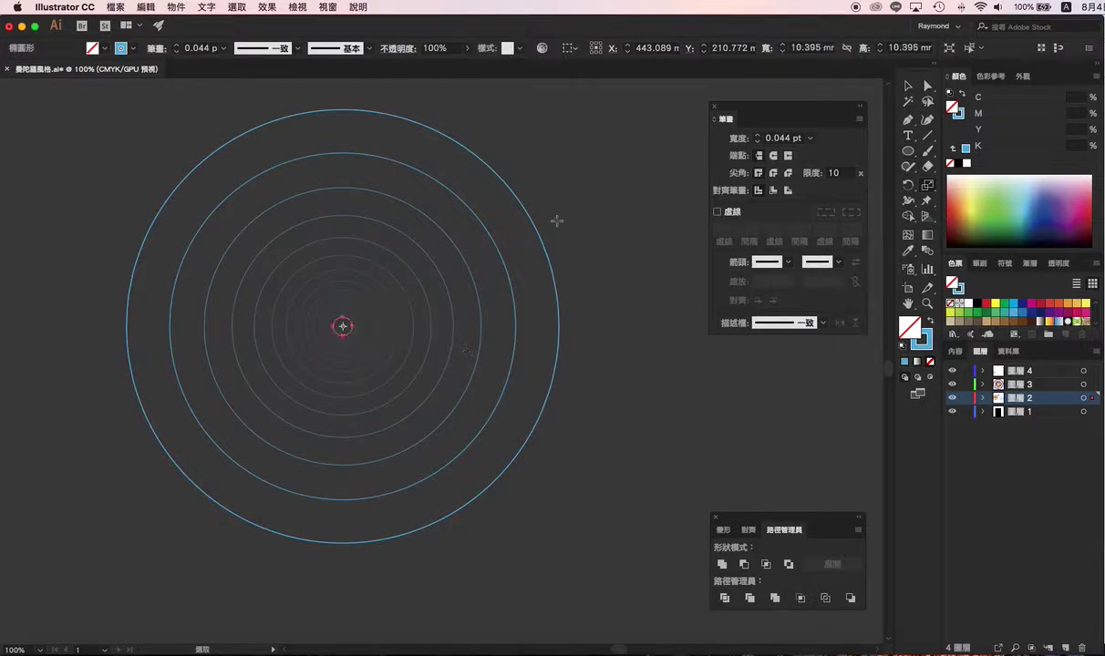
pyautogui.click(911, 85)
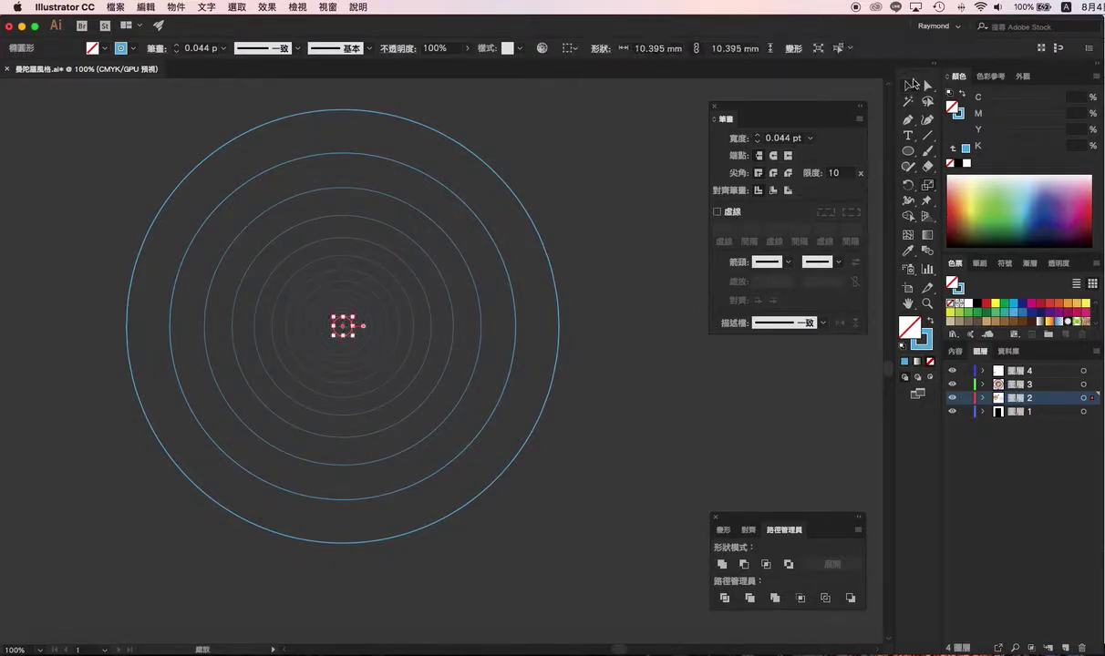
# Open the Brushes panel and enlarge it to show all the letter brushes
pyautogui.click(544, 133)
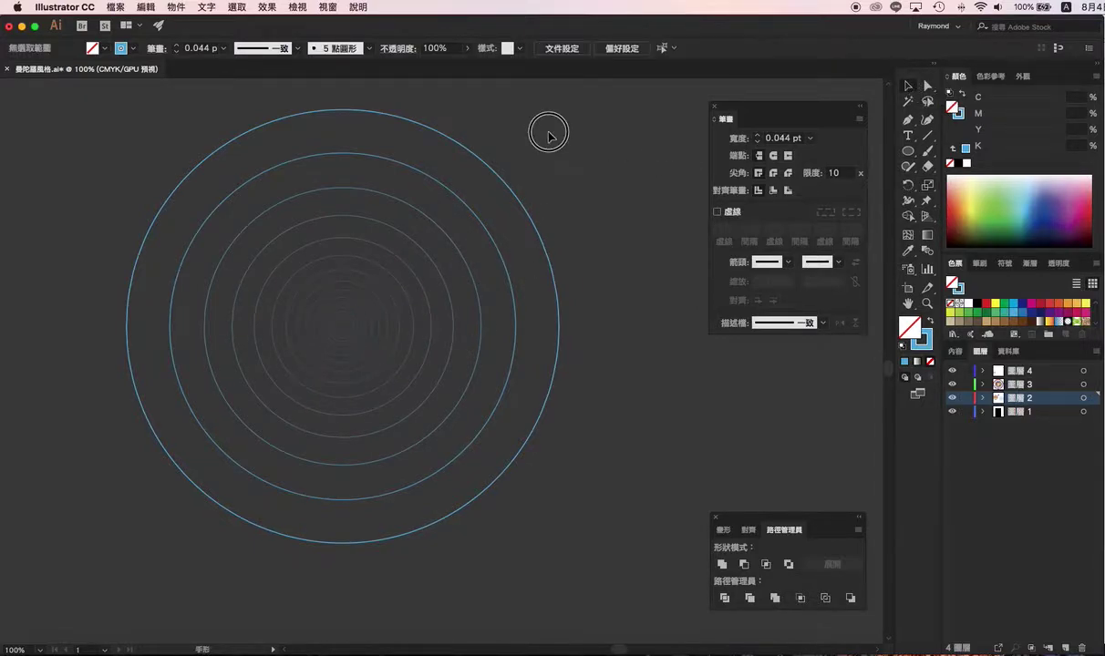
pyautogui.moveTo(547, 130); pyautogui.dragTo(642, 263)
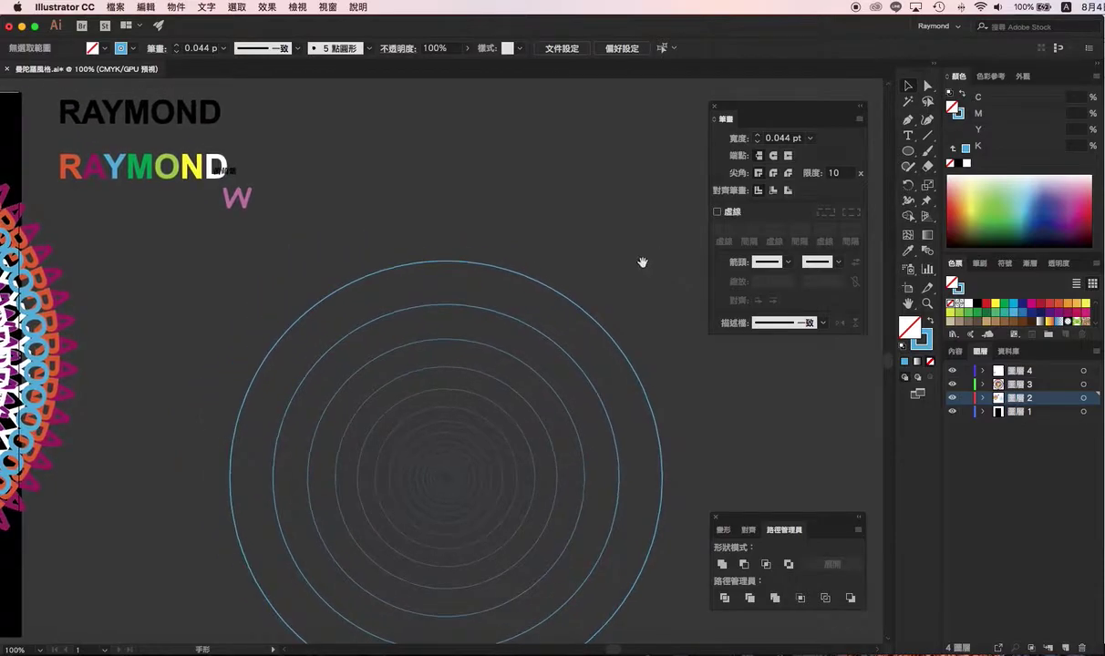
pyautogui.click(979, 263)
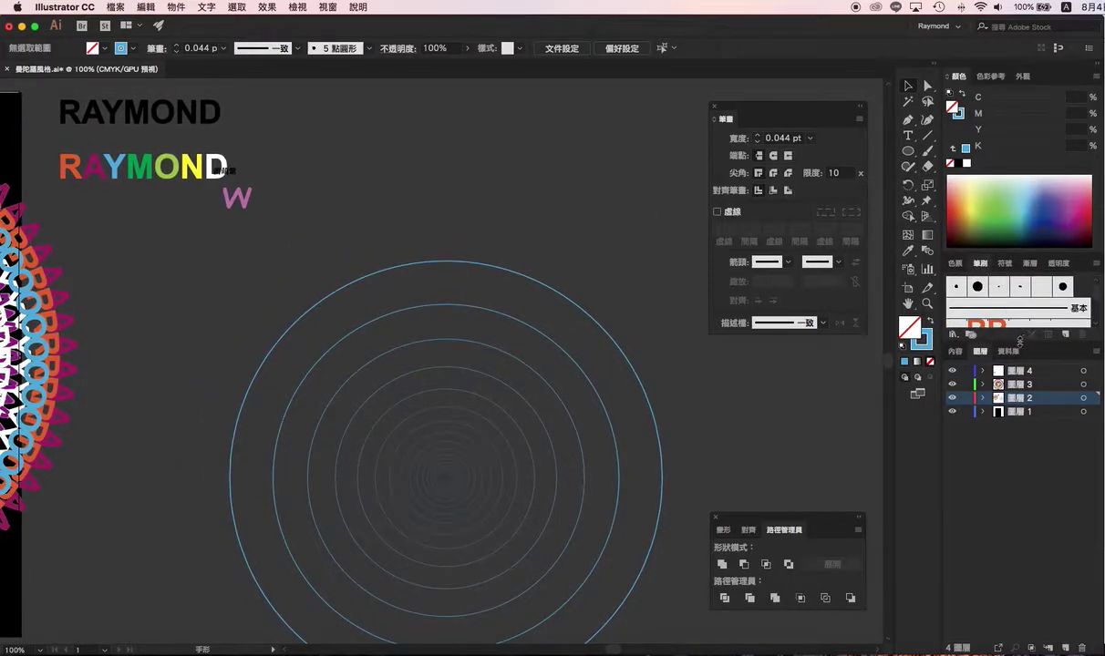
pyautogui.moveTo(1019, 341); pyautogui.dragTo(1019, 519)
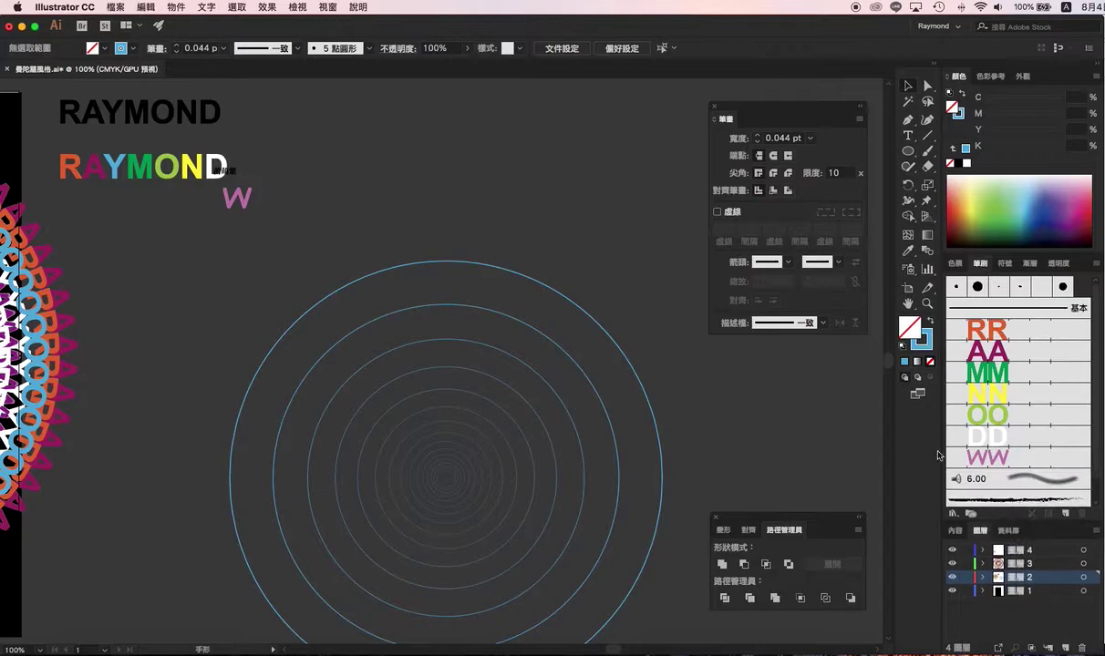
# Turn the yellow N letter into a new pattern brush with default settings
pyautogui.click(190, 166)
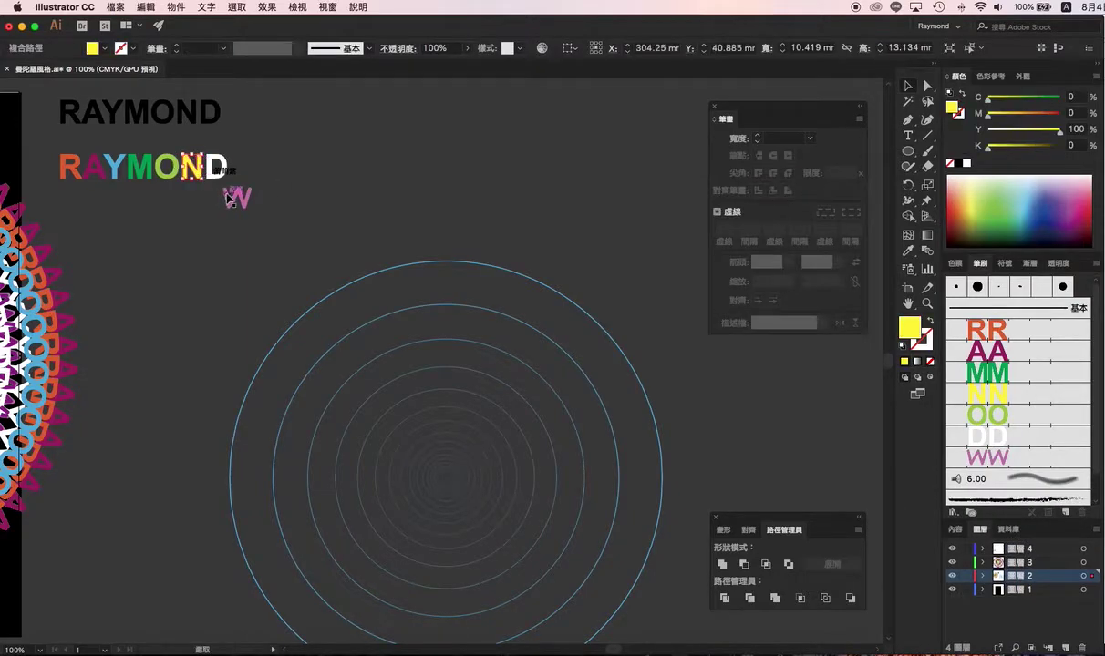
pyautogui.moveTo(194, 173); pyautogui.dragTo(1008, 350)
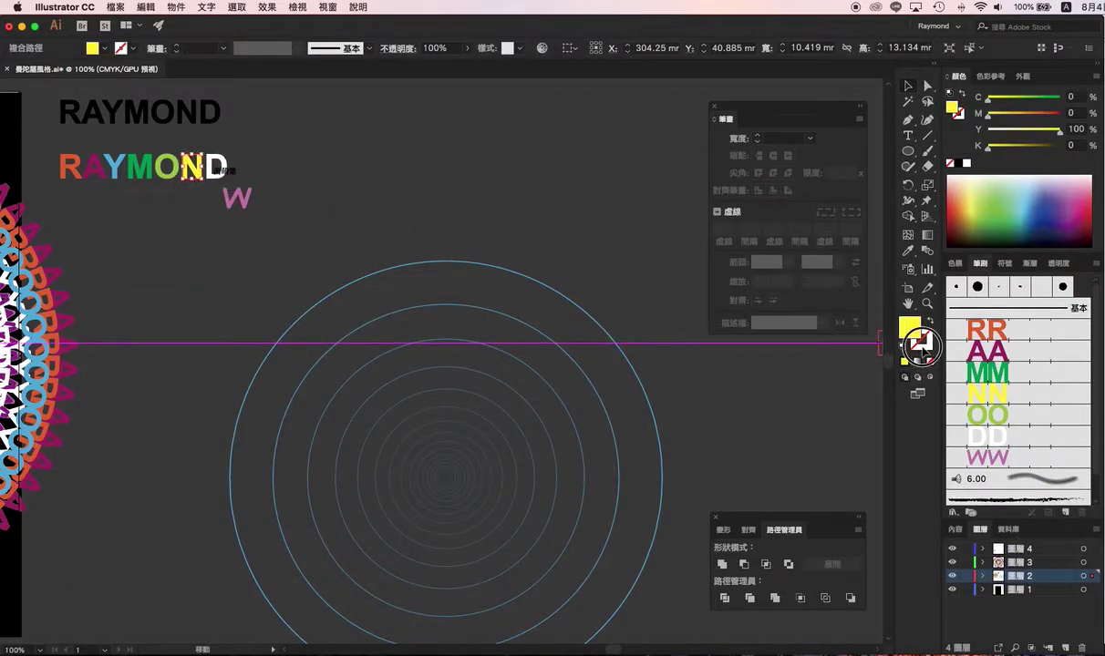
pyautogui.moveTo(1006, 349); pyautogui.dragTo(1001, 346)
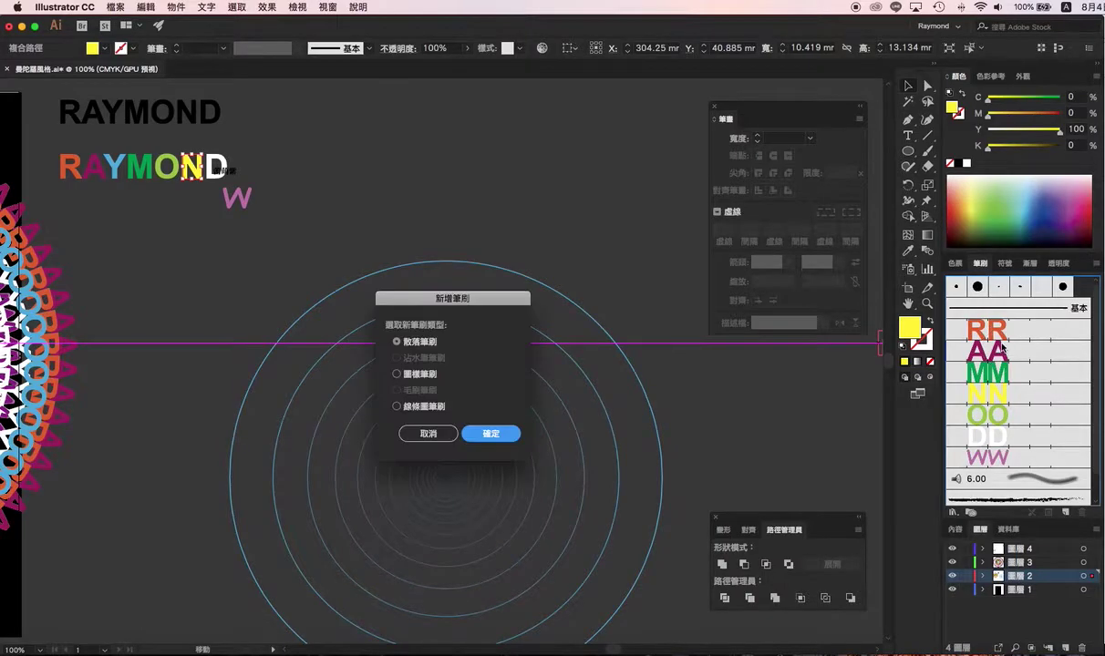
pyautogui.click(415, 372)
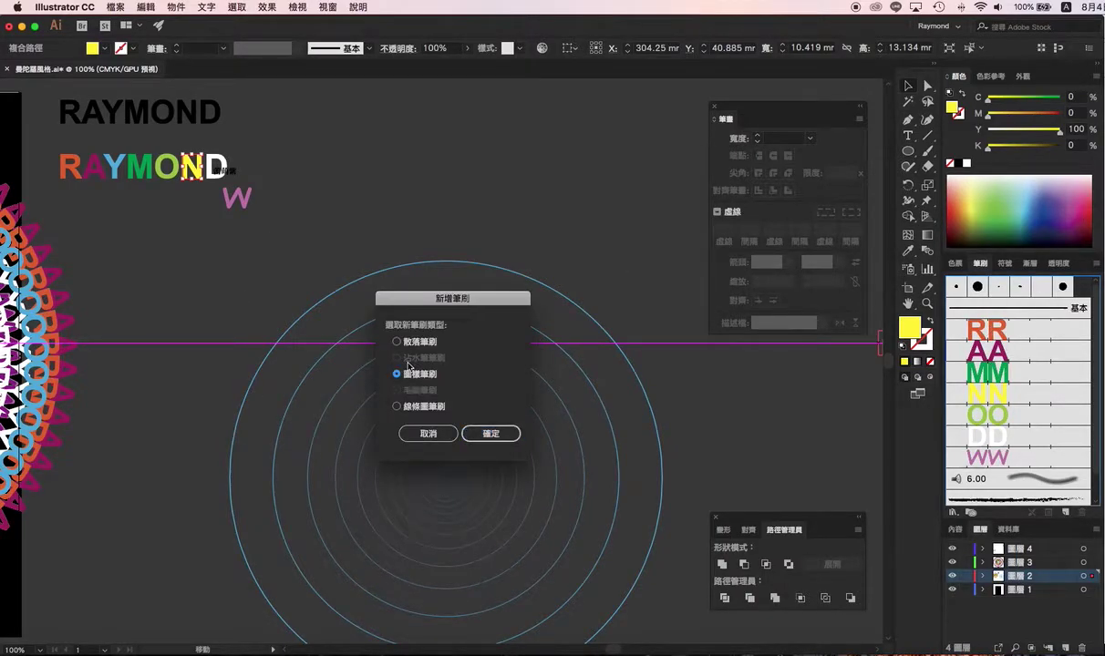
pyautogui.click(491, 434)
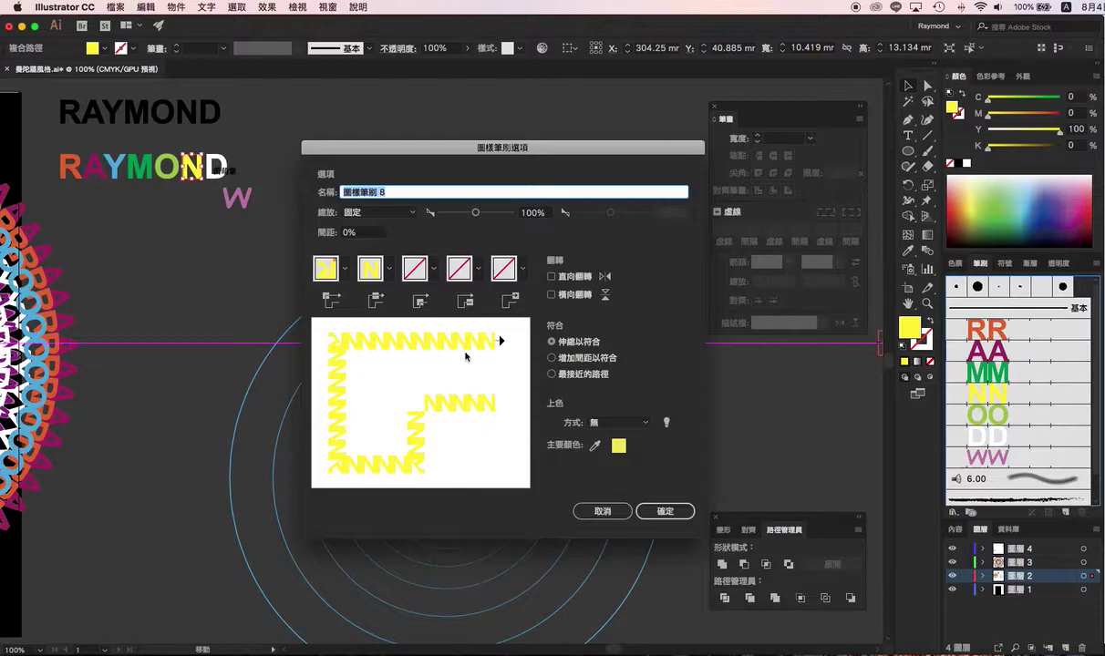
pyautogui.click(666, 512)
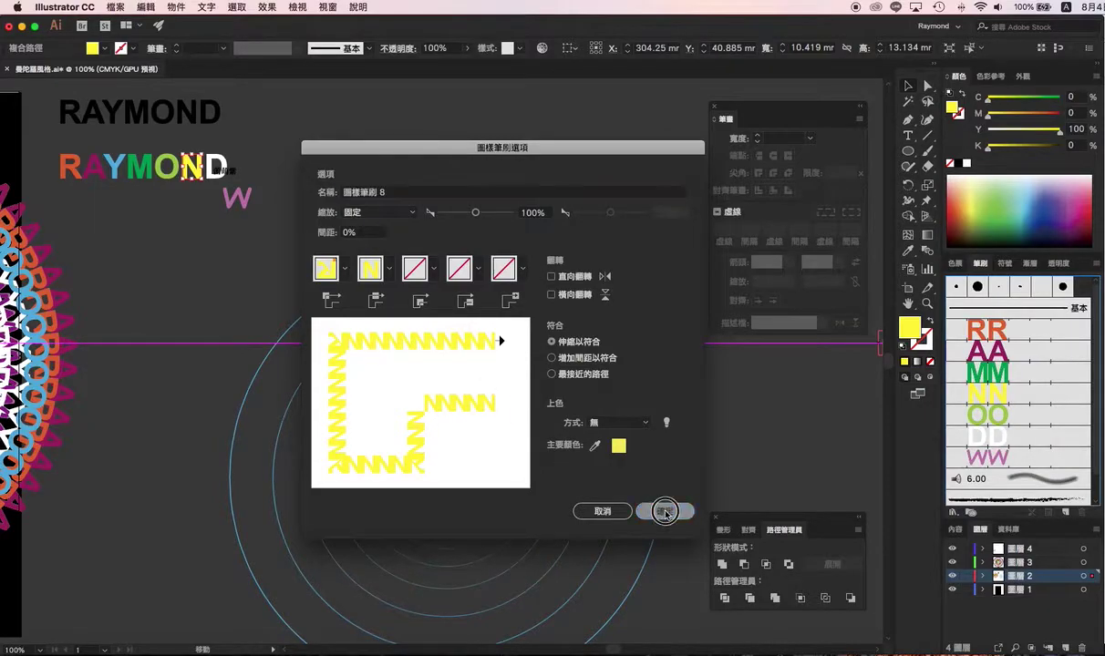
pyautogui.click(484, 263)
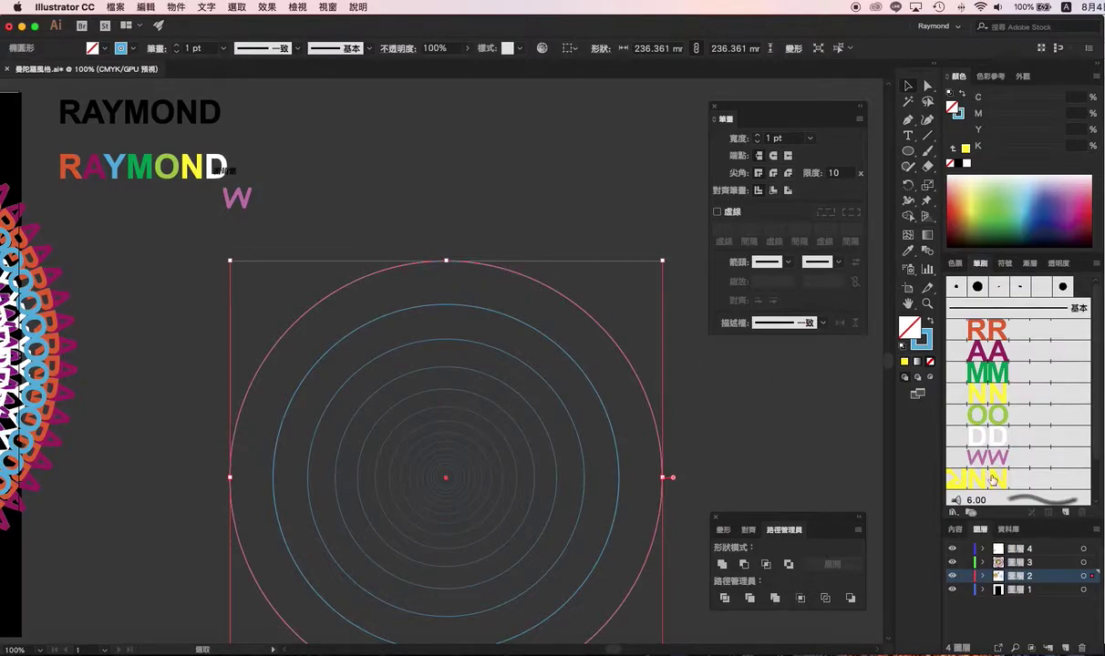
# Apply the yellow N brush outermost, magenta A next with its circle enlarged, then green O
pyautogui.click(988, 478)
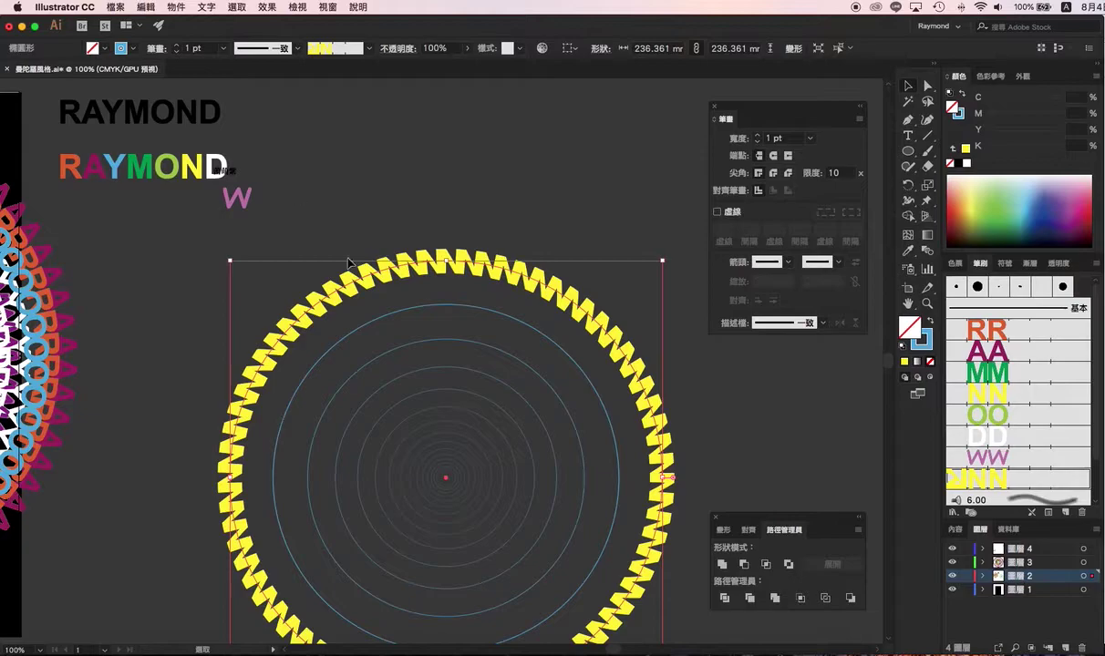
pyautogui.click(489, 308)
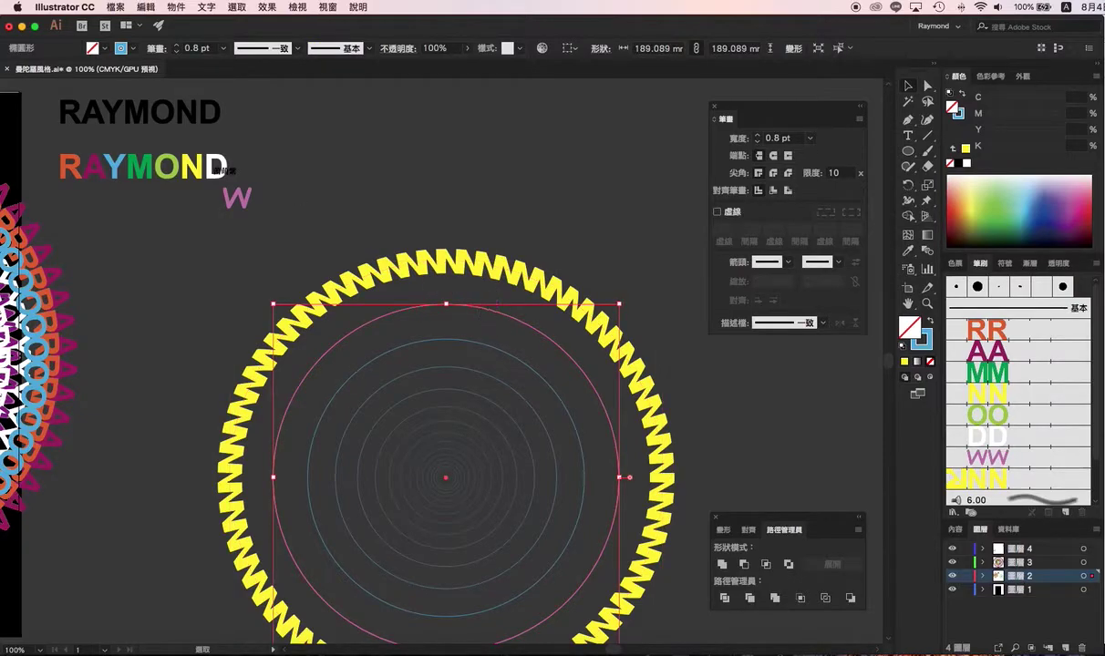
pyautogui.click(989, 351)
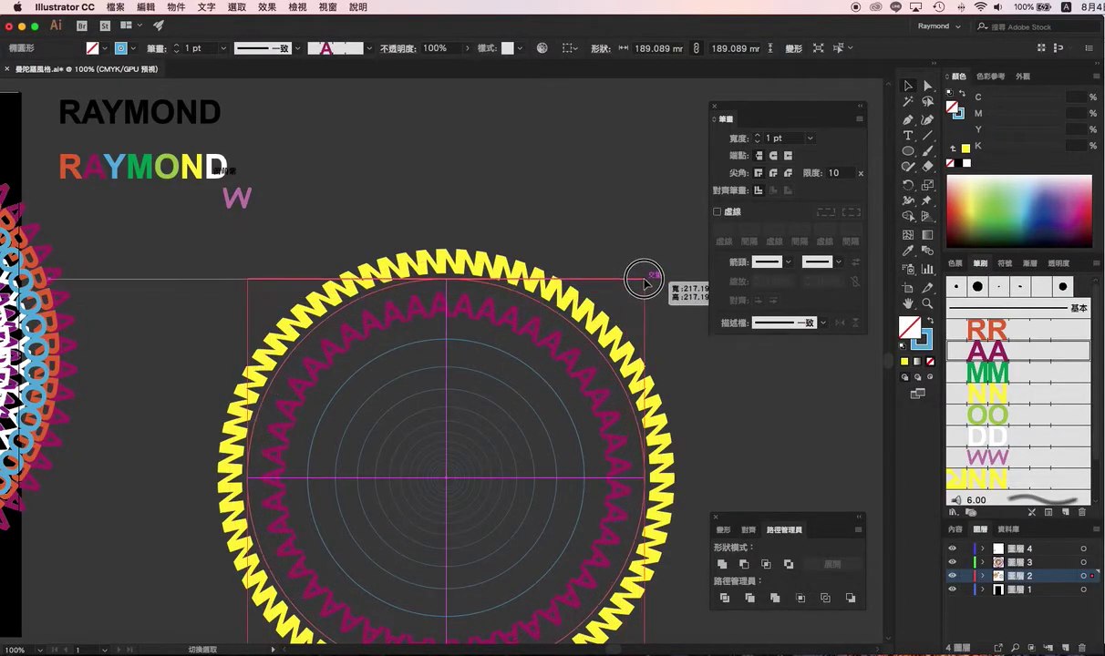
pyautogui.moveTo(619, 304); pyautogui.dragTo(645, 278)
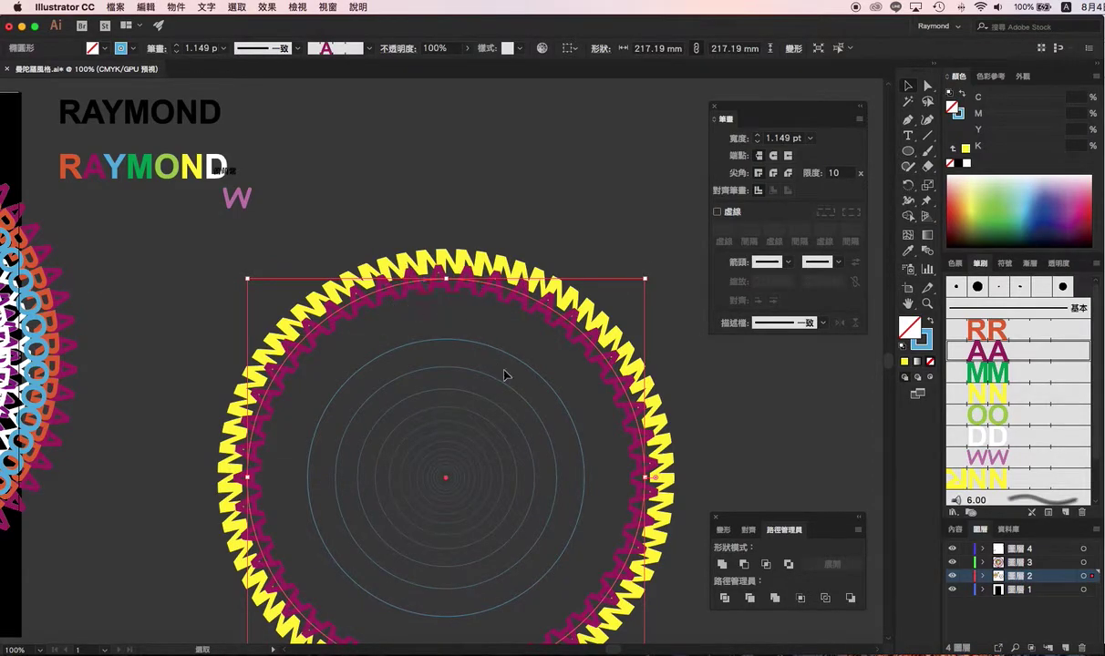
pyautogui.click(545, 377)
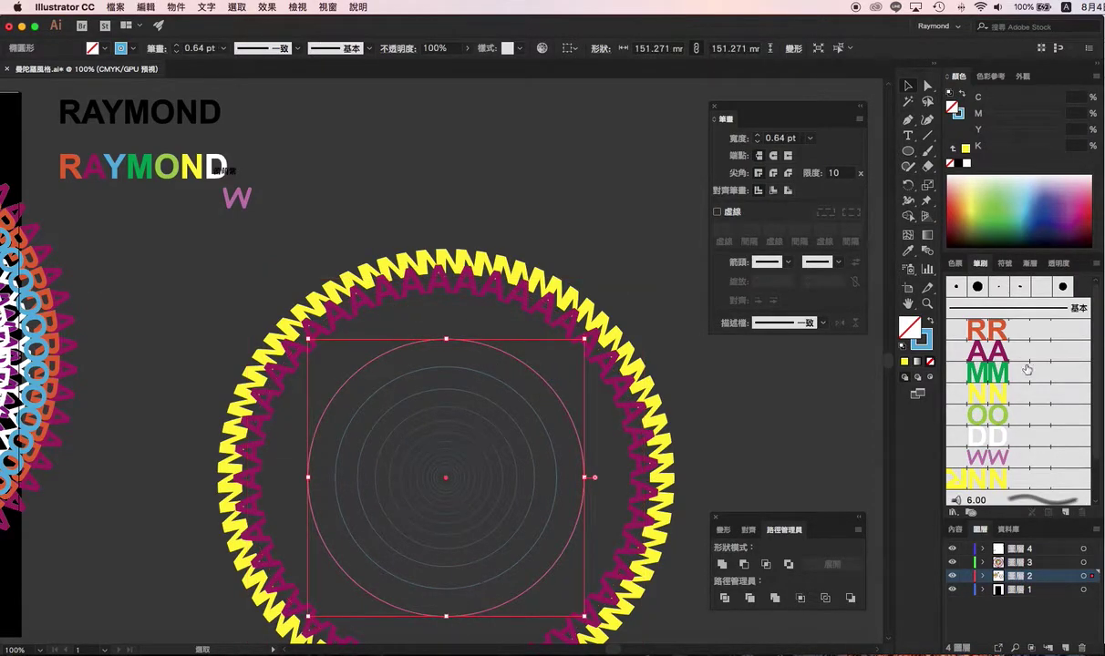
pyautogui.click(999, 416)
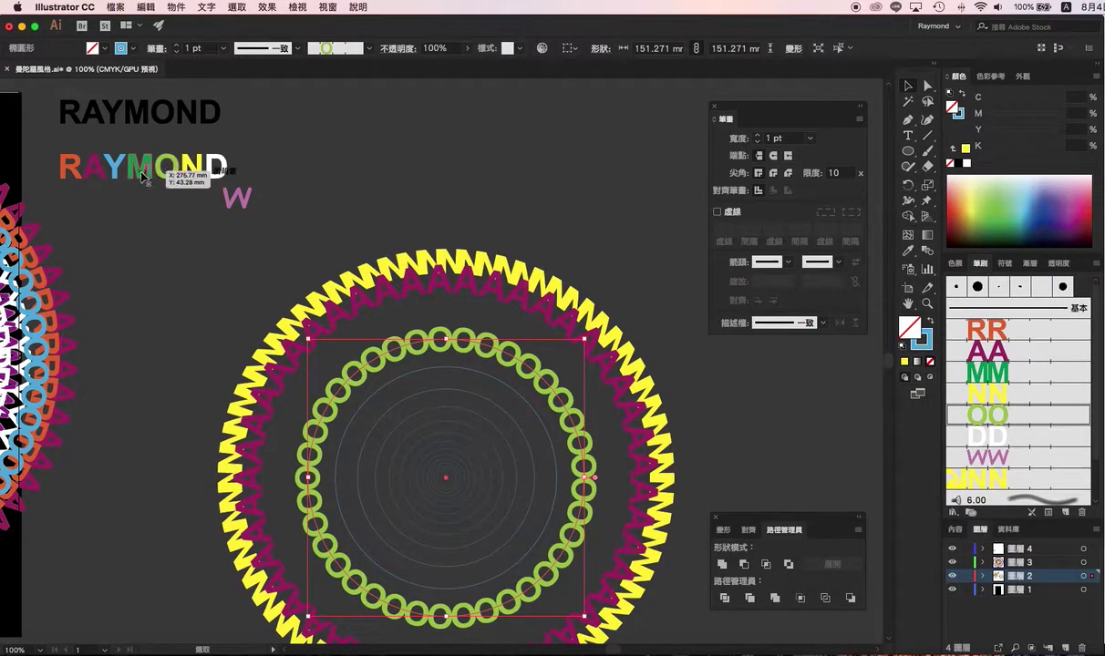
# Create a new pattern brush from the blue Y letter
pyautogui.moveTo(374, 364); pyautogui.dragTo(1033, 373)
pyautogui.click(410, 374)
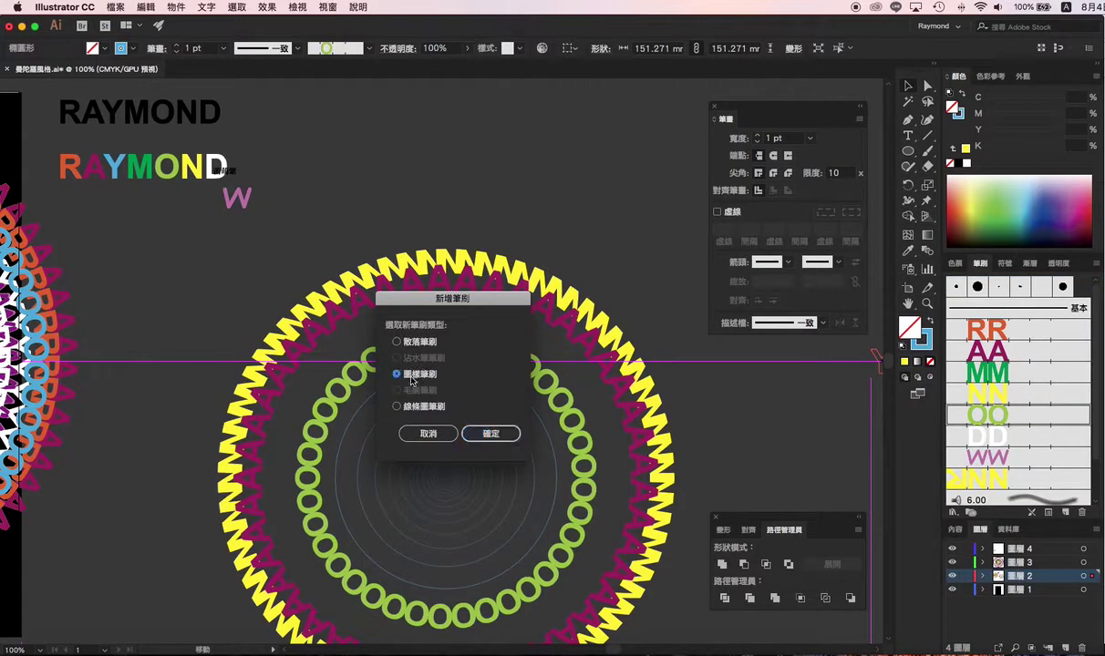
pyautogui.click(492, 434)
pyautogui.click(665, 512)
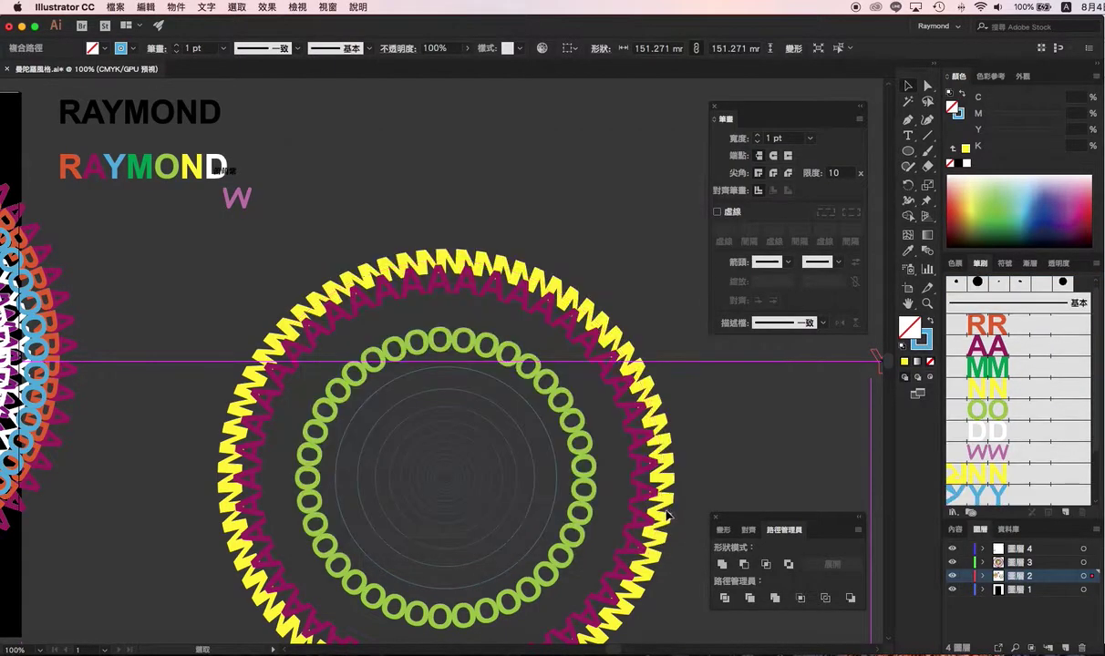
# Apply the Y brush to the next inner circle and pan back to the original mandala
pyautogui.click(482, 368)
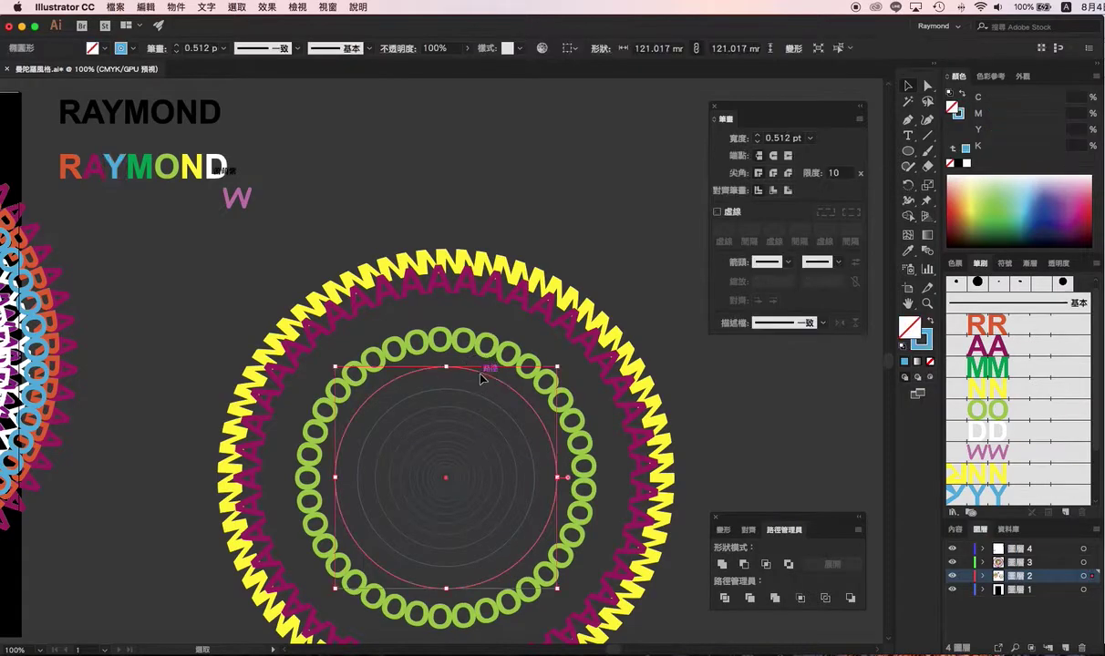
pyautogui.click(990, 494)
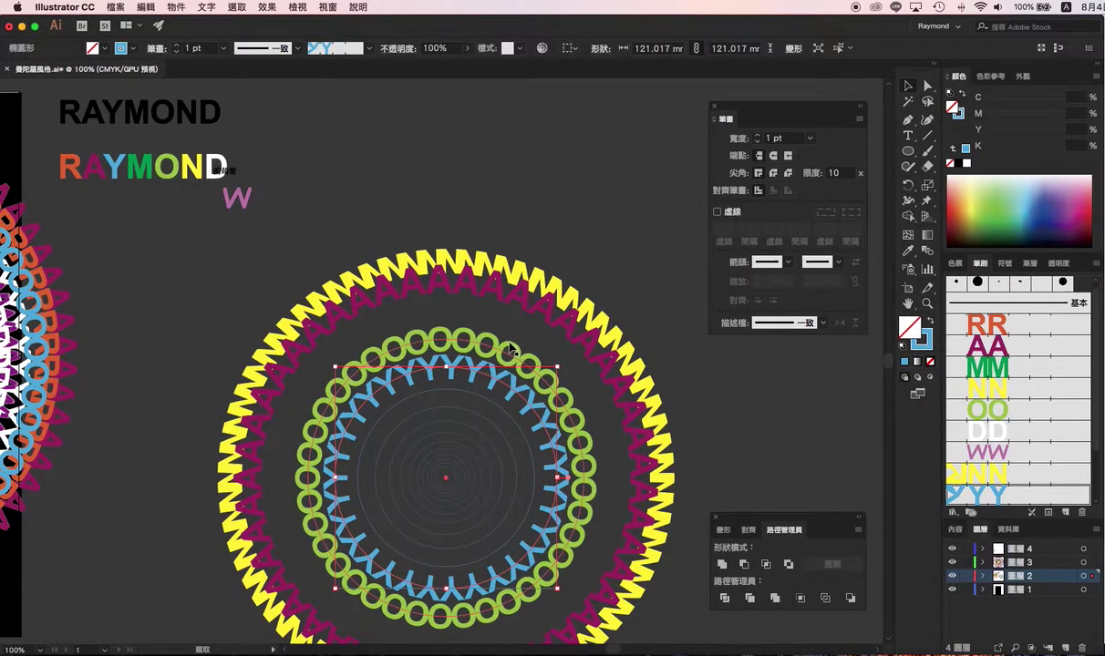
pyautogui.moveTo(210, 332); pyautogui.dragTo(698, 339)
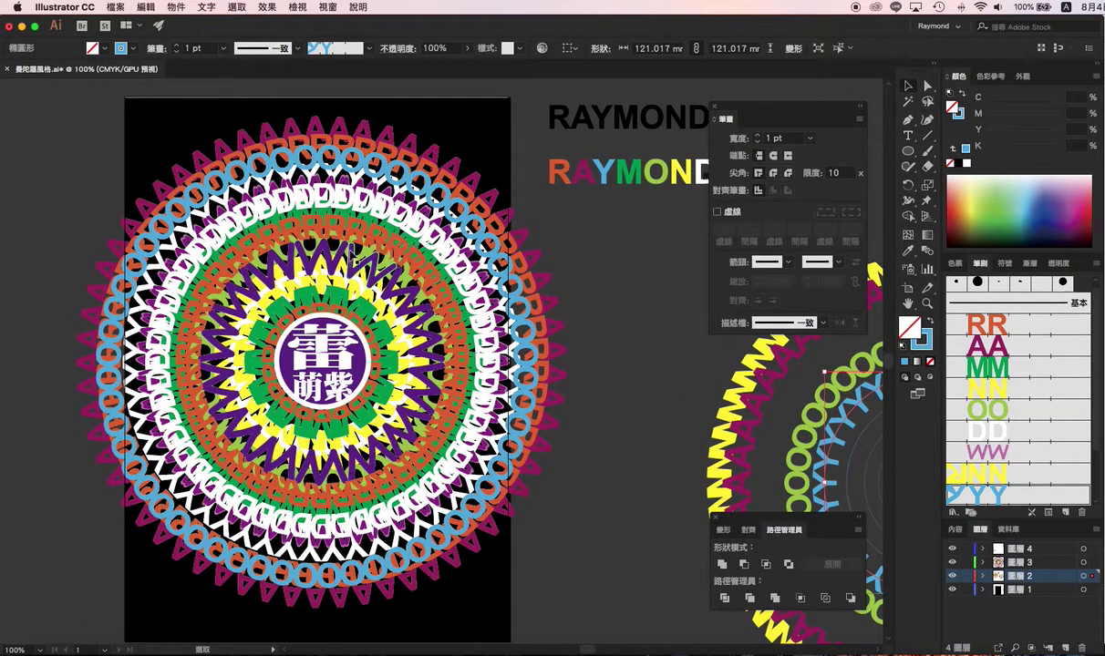
pyautogui.click(475, 117)
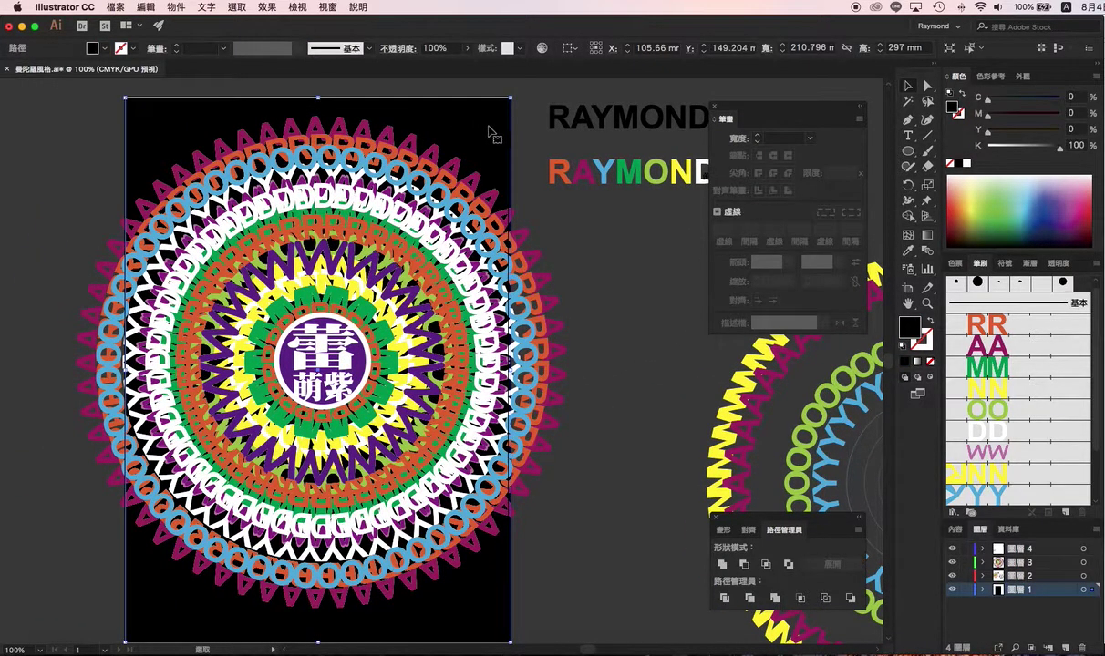